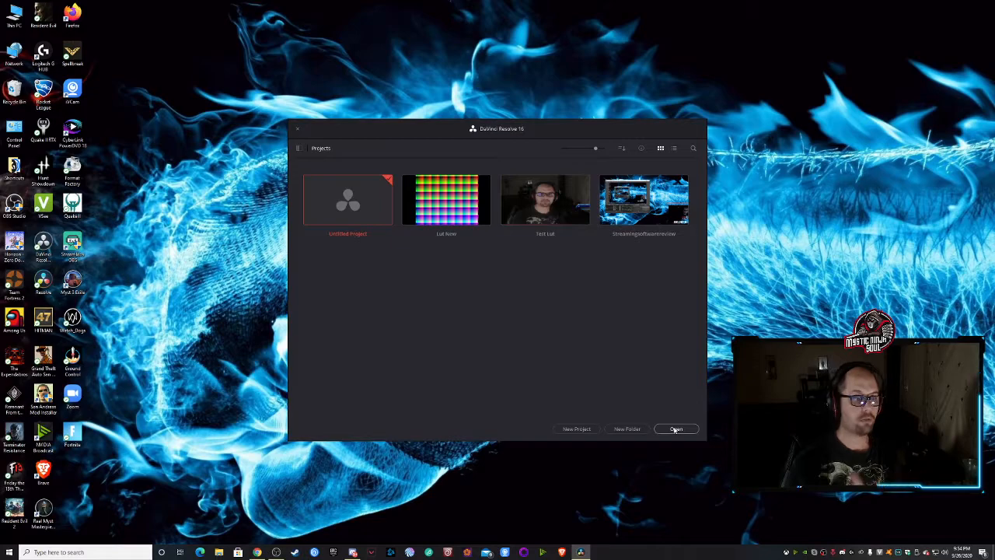
- Open the Untitled Project from the project manager
left_click(675, 429)
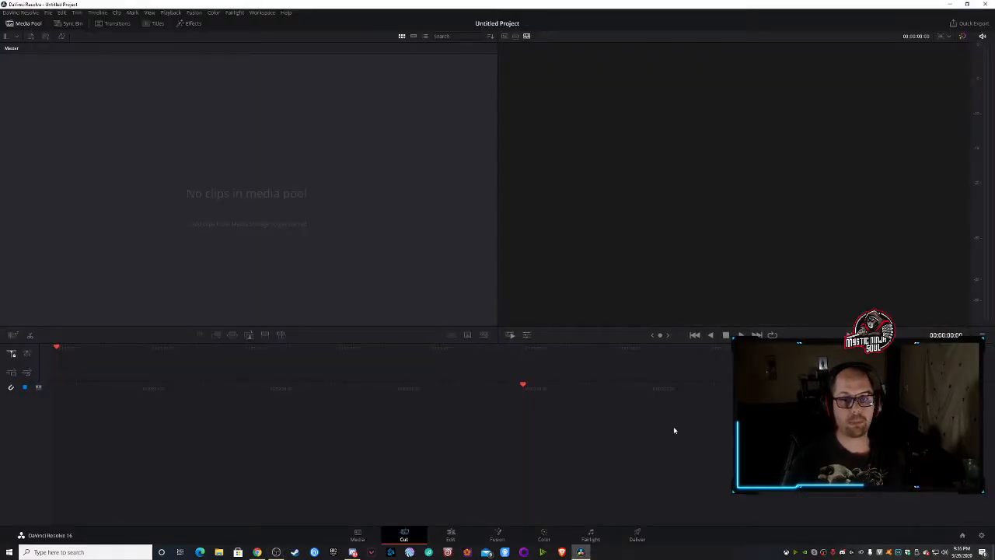
- Browse the import dialog to C:\Program Files\obs-studio\data\obs-plugins\obs-filters\LUTs to view the LUT images, and cancel without importing
left_click(47, 12)
mouse_move(65, 86)
left_click(189, 86)
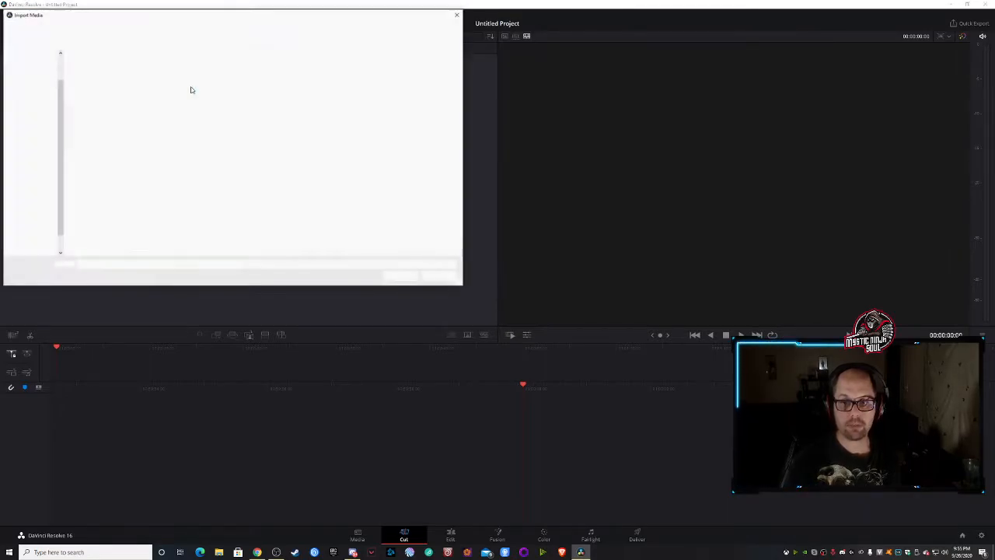
left_click(123, 84)
left_click(180, 83)
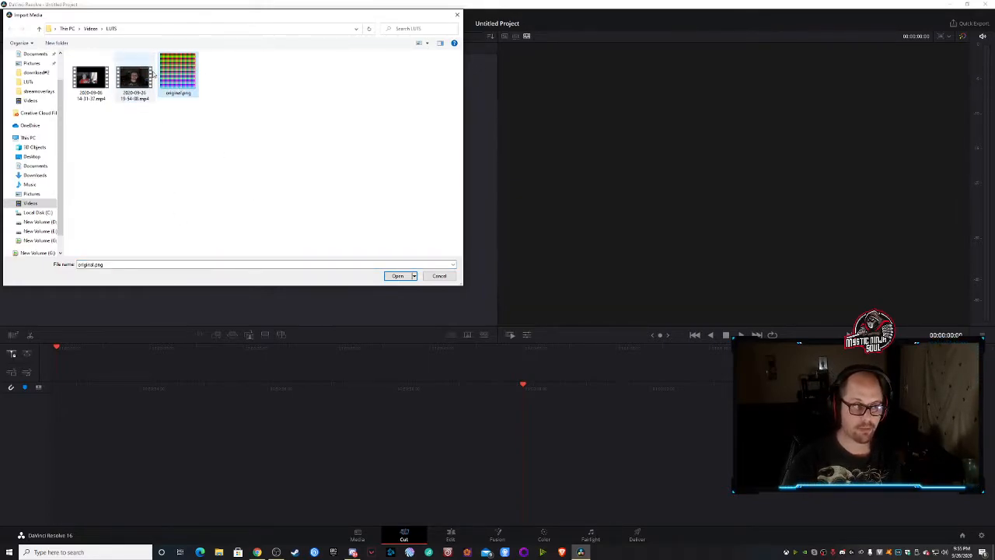
left_click(39, 213)
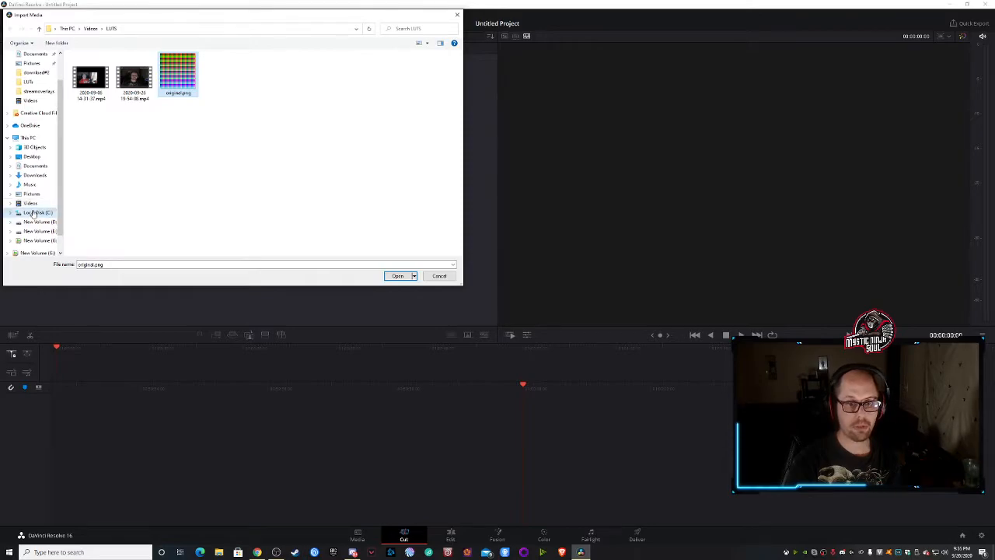
left_click(80, 116)
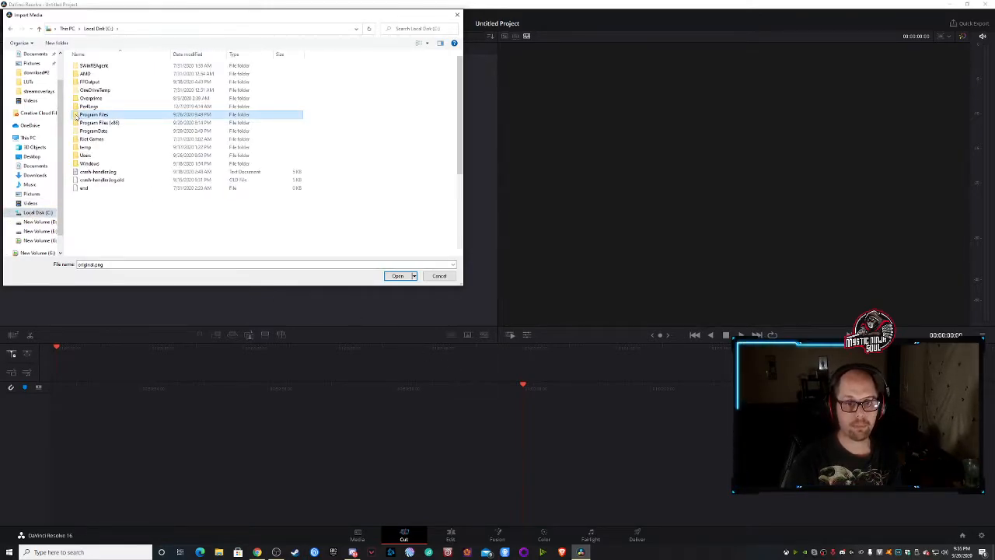
double_click(76, 116)
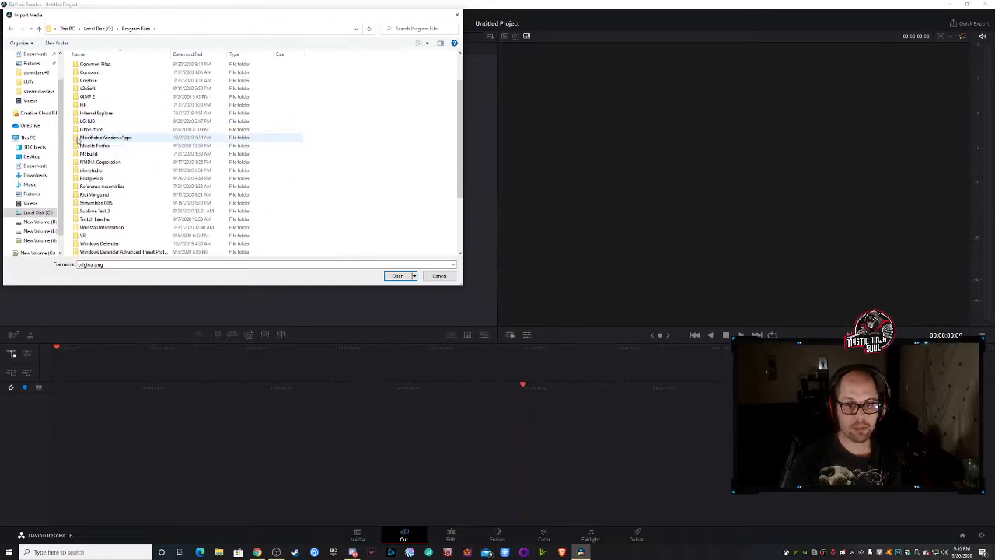
double_click(77, 169)
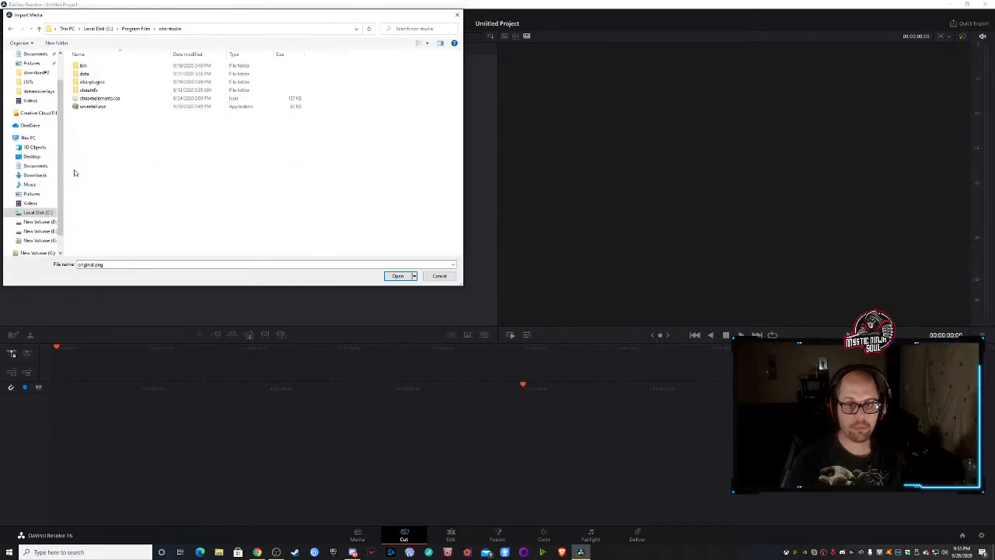
double_click(83, 73)
left_click(76, 74)
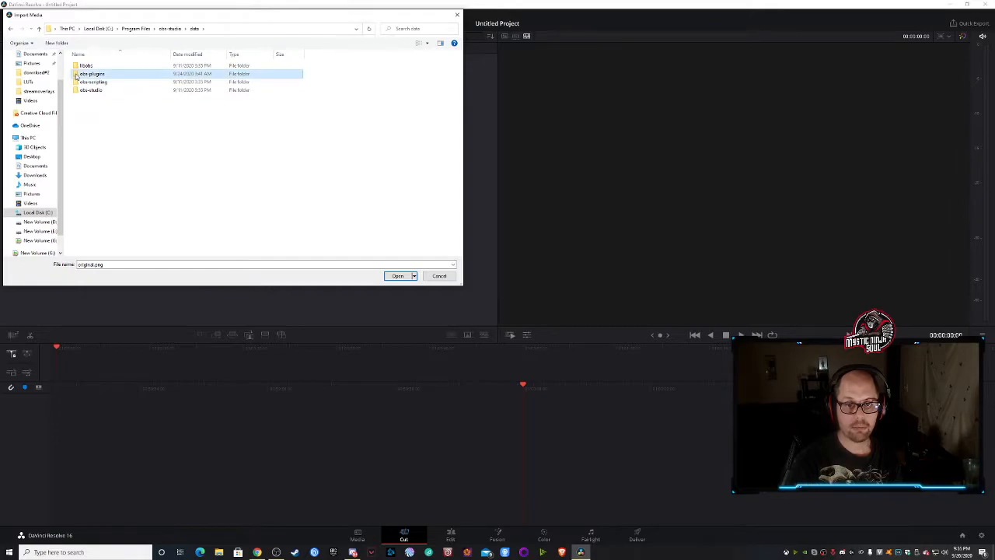
double_click(76, 74)
double_click(76, 130)
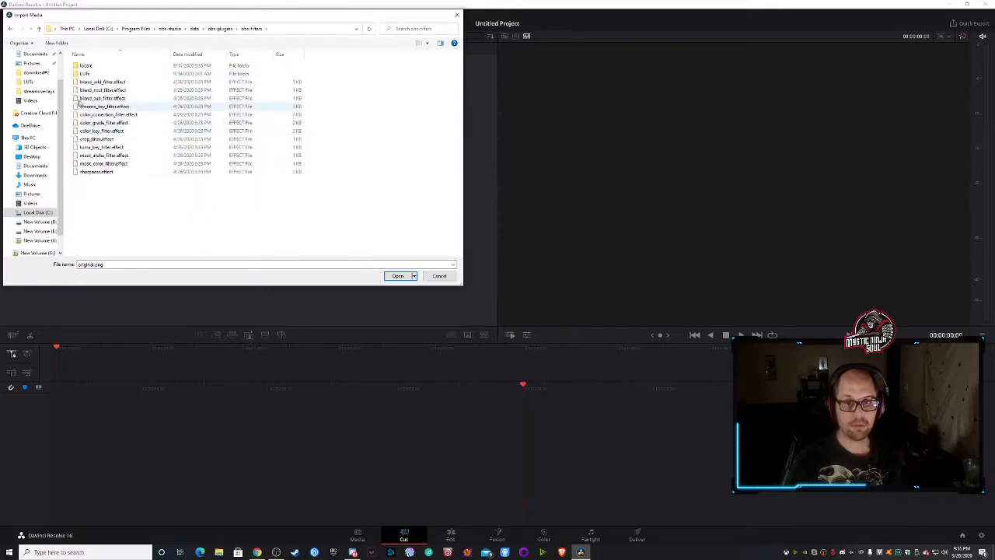
double_click(82, 74)
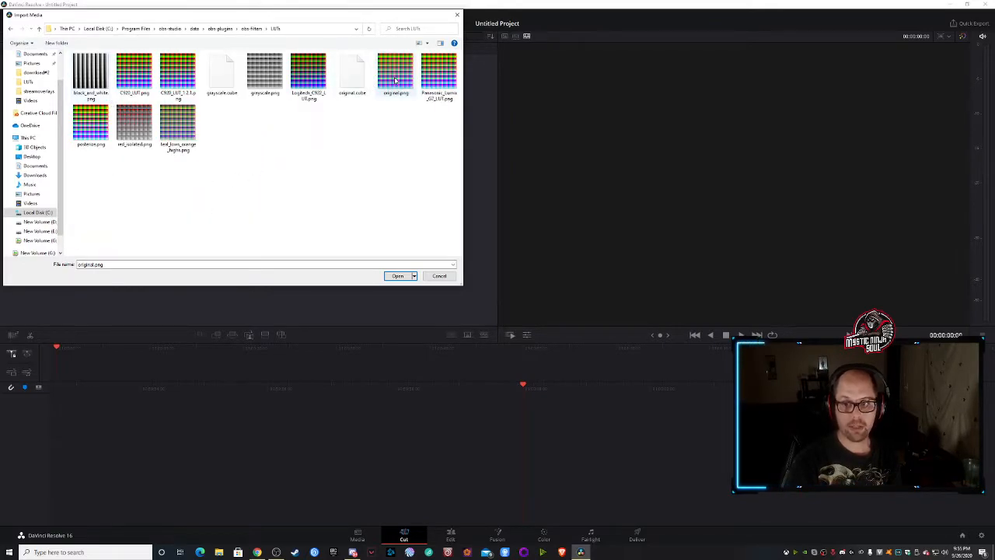
left_click(439, 276)
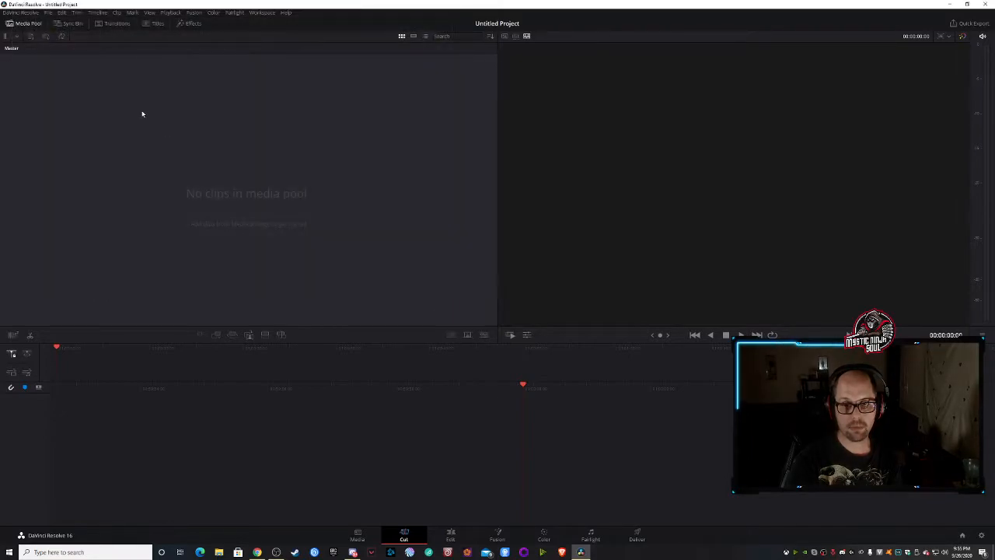
left_click(48, 12)
mouse_move(136, 89)
left_click(191, 86)
left_click(136, 76)
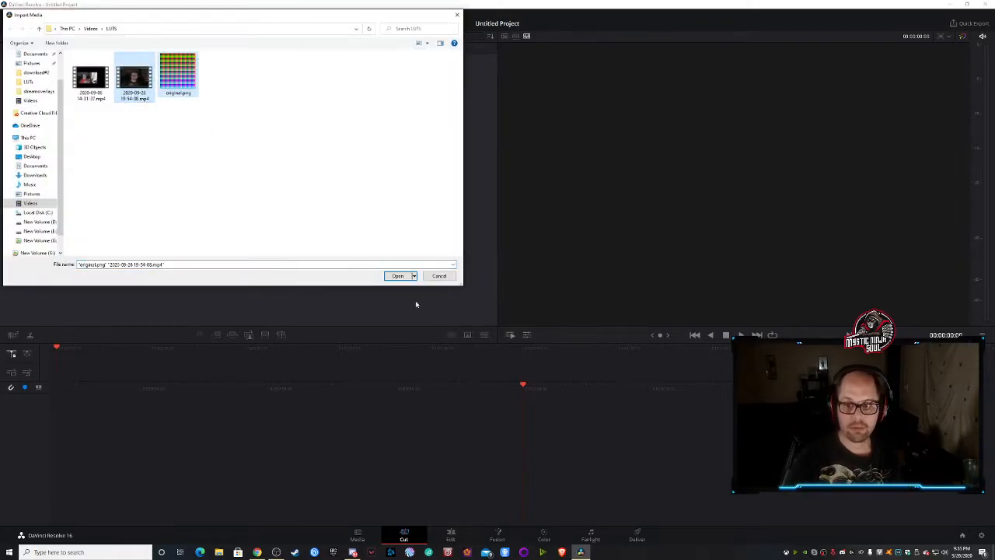
left_click(398, 276)
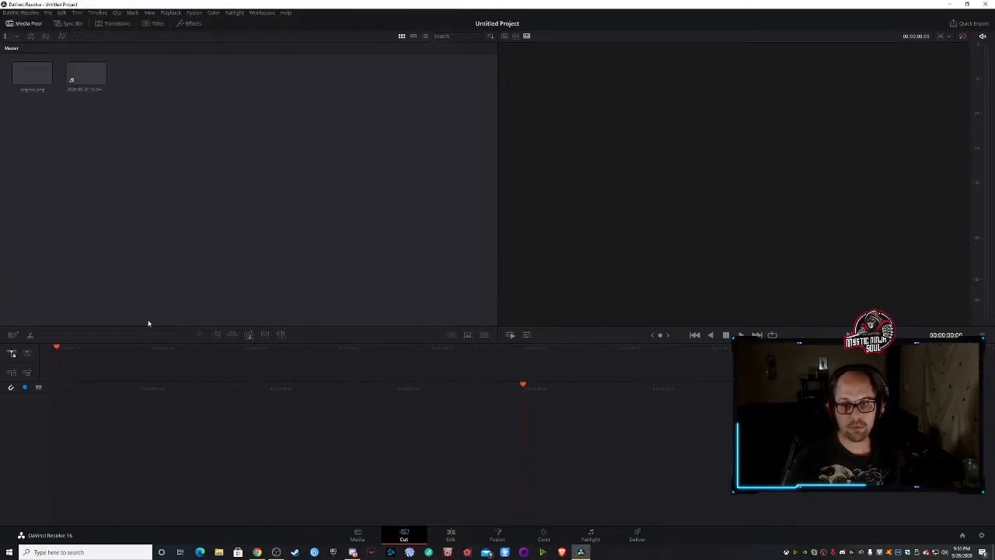
- Remove original.png from the media pool
left_click(30, 80)
key("Delete")
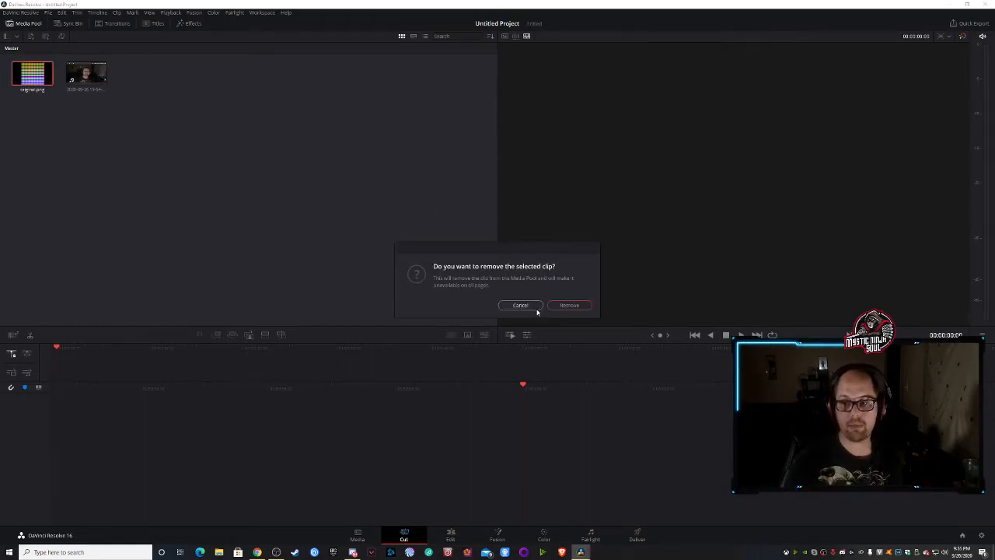
left_click(570, 305)
- Import original.png again from the Videos\LUTS folder so it follows the video clip in the media pool
left_click(49, 16)
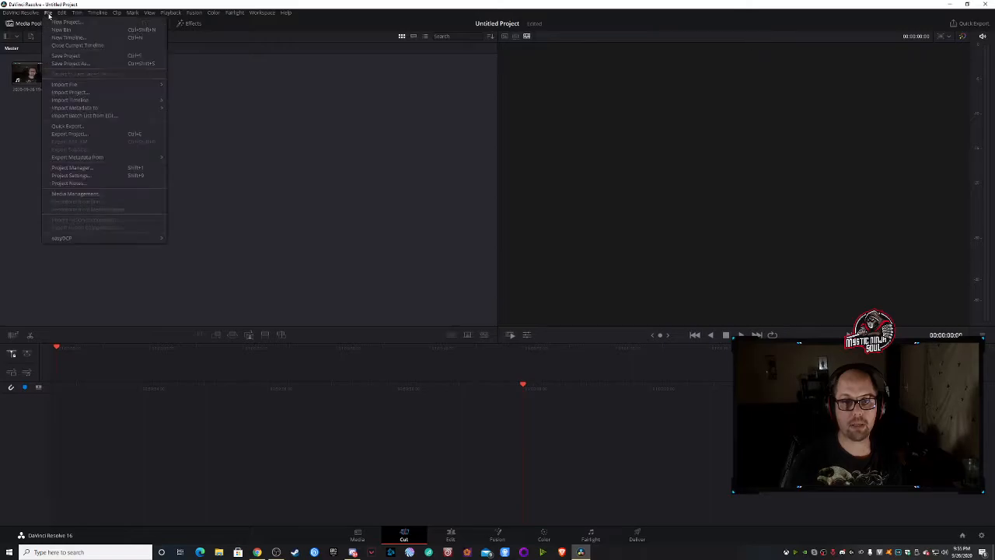
mouse_move(74, 83)
left_click(194, 87)
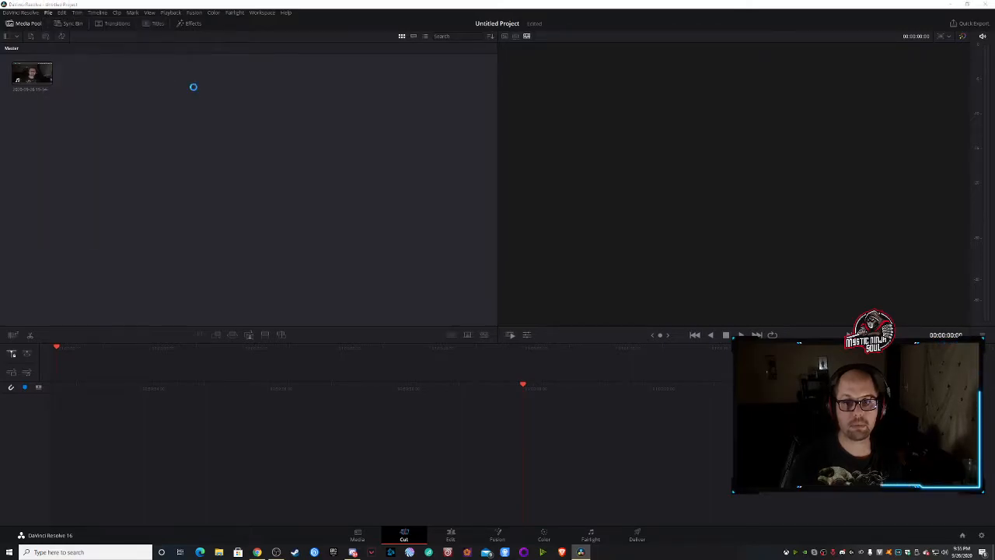
left_click(178, 74)
left_click(401, 275)
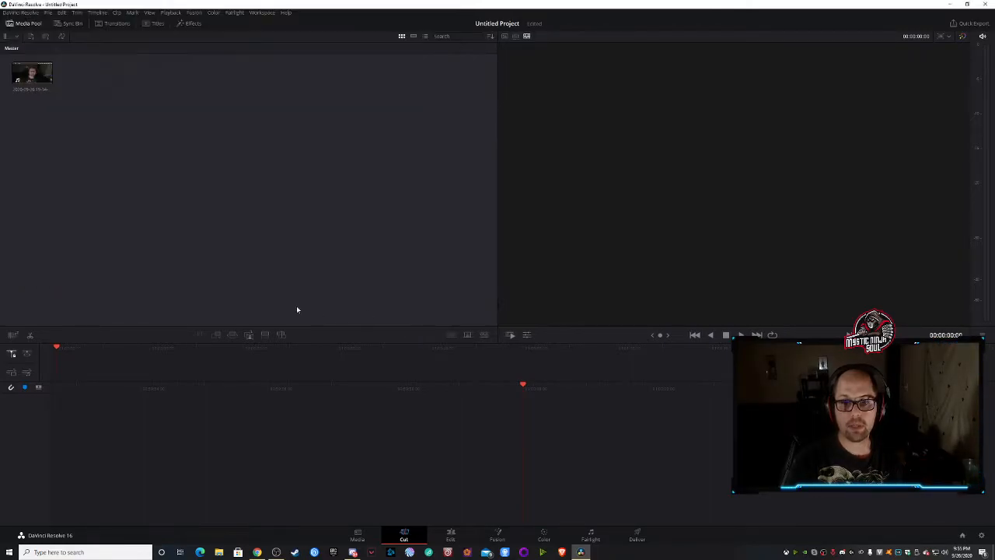
- Add the webcam video and original.png together to a new timeline, with the video first
left_click_drag(9, 55, 112, 107)
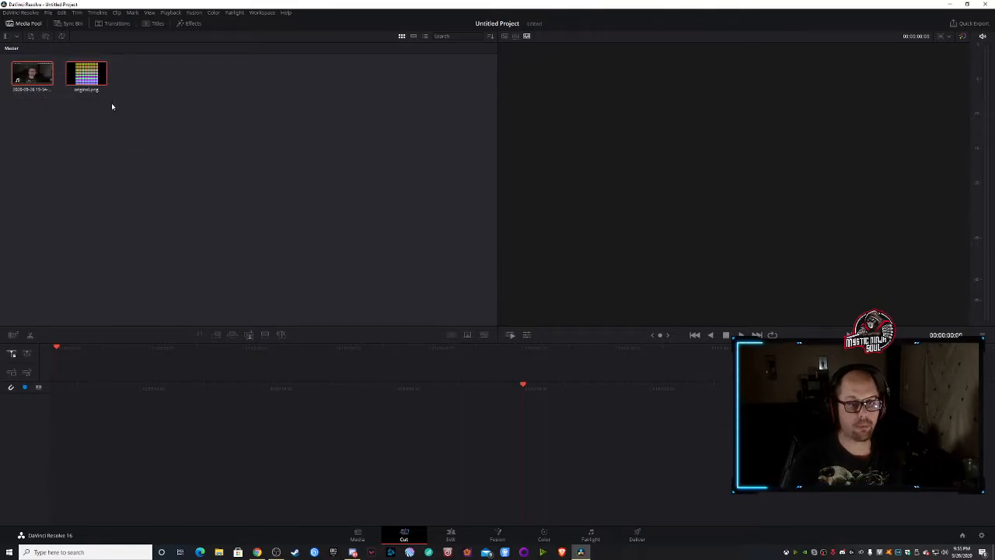
left_click_drag(48, 80, 559, 499)
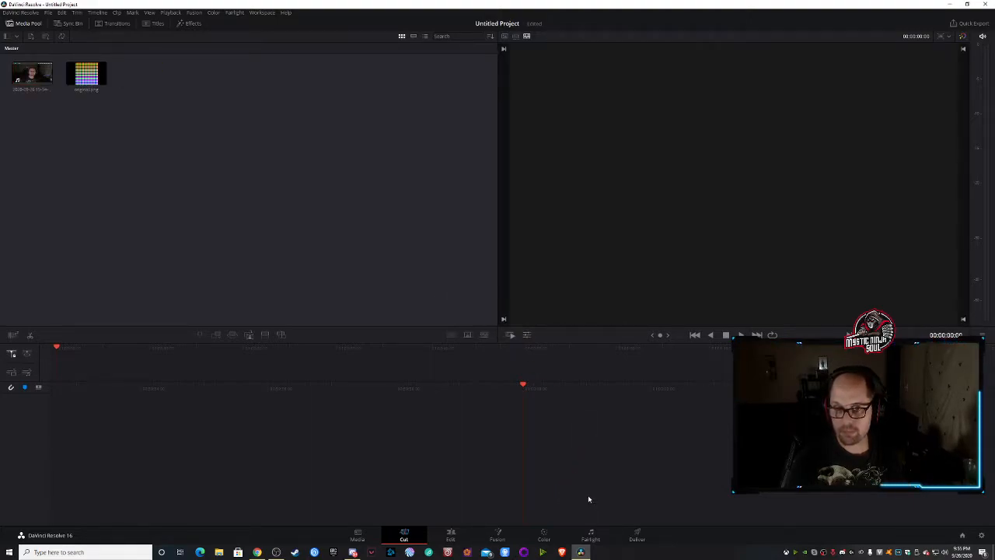
left_click_drag(5, 54, 191, 127)
left_click_drag(86, 74, 631, 464)
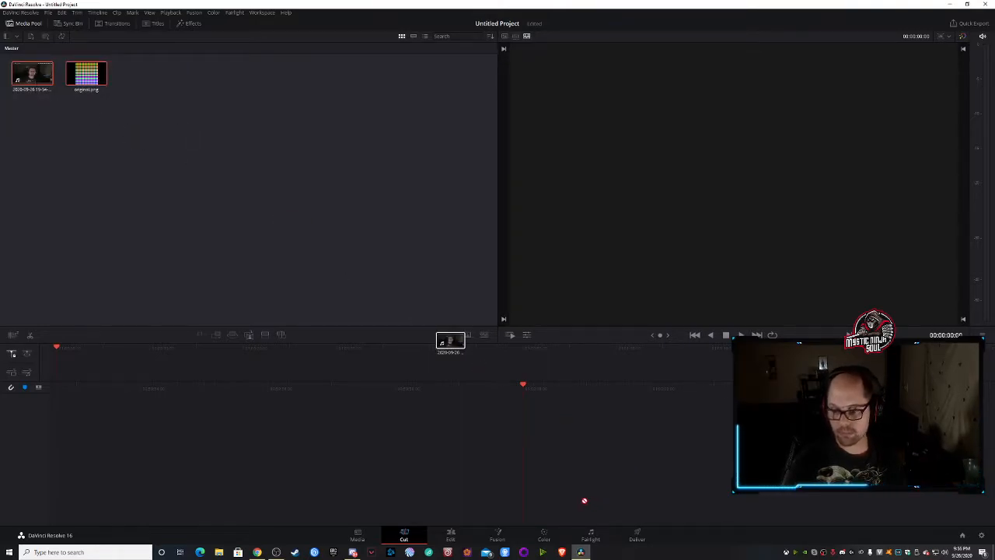
left_click_drag(585, 501, 579, 503)
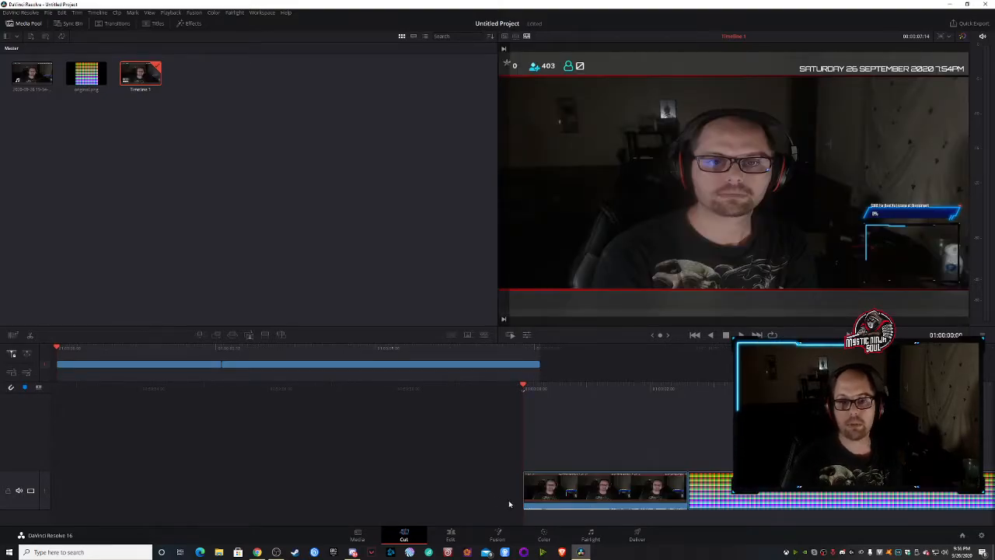
- Switch to color grading and lower the webcam clip's lift to -0.04 on all channels
left_click(546, 536)
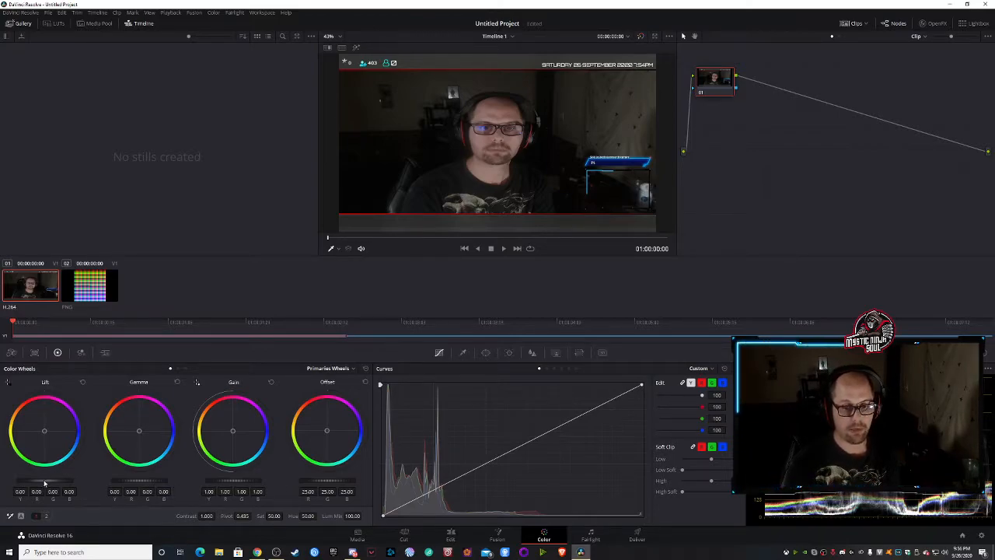
left_click_drag(44, 480, 16, 480)
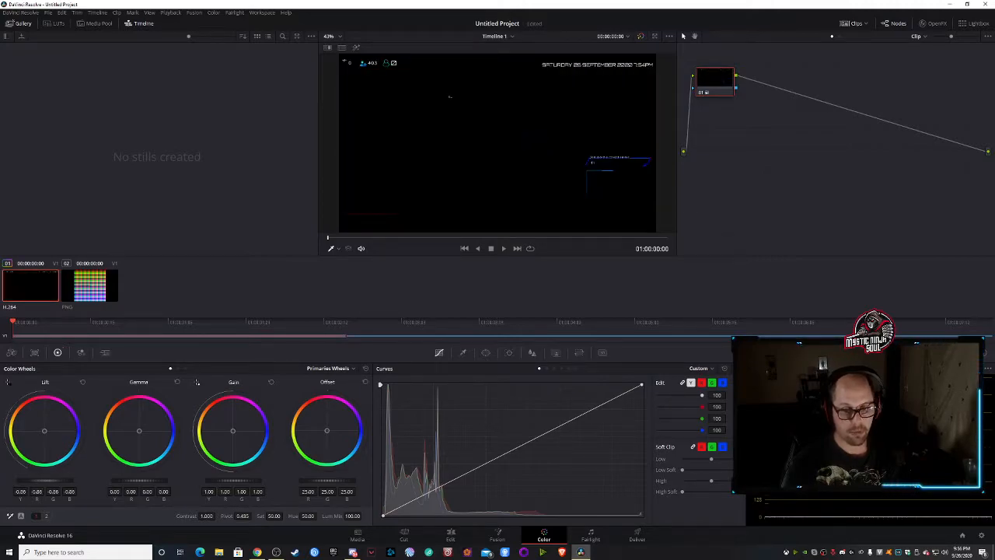
left_click_drag(16, 481, 37, 481)
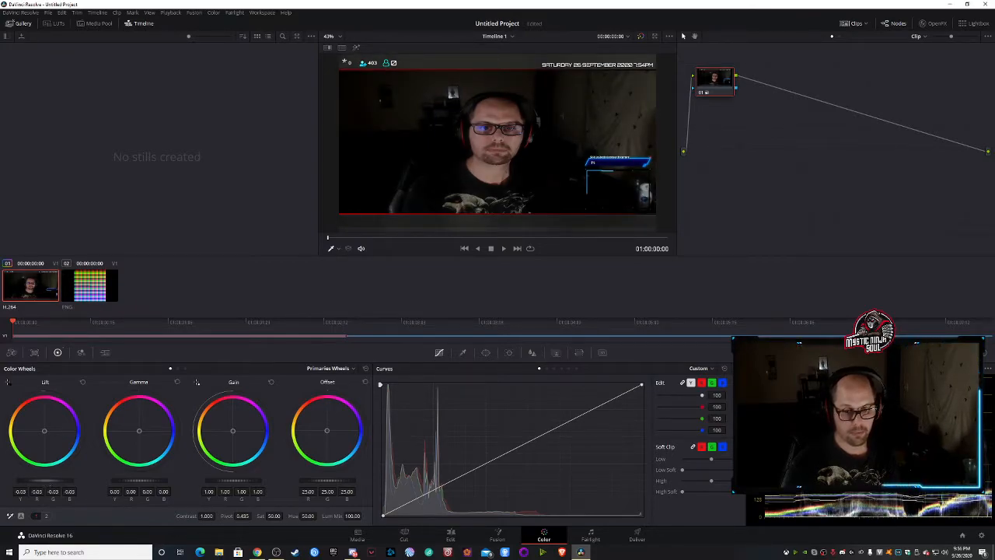
left_click_drag(54, 481, 52, 482)
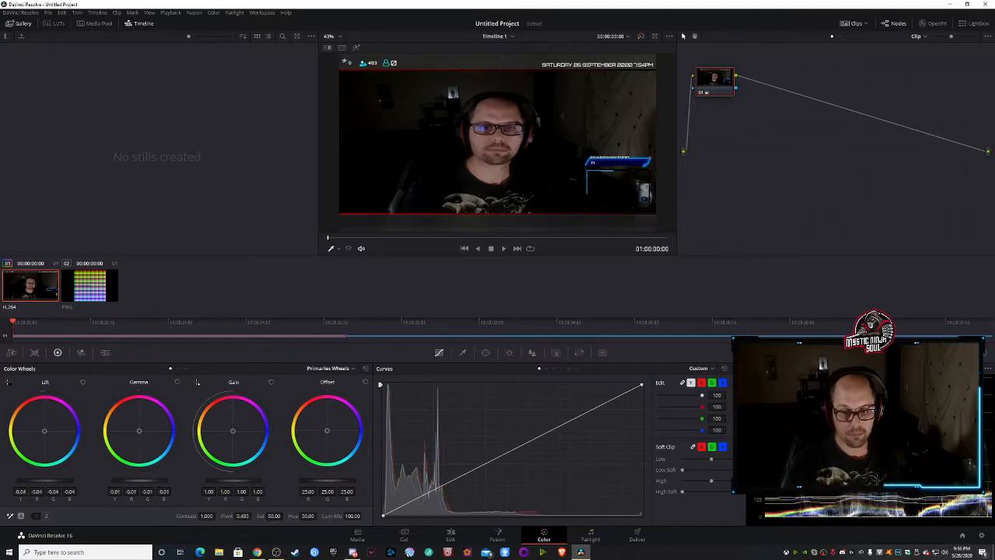
- Set the webcam clip's gamma to -0.02, gain to 1.07 and offset to 27.30 on all channels
left_click_drag(149, 482, 146, 482)
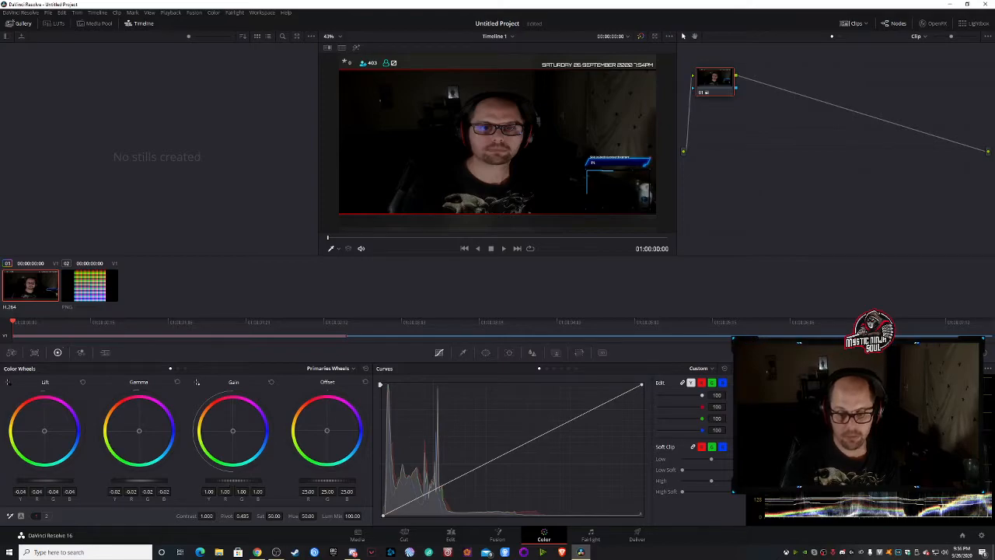
left_click_drag(233, 481, 248, 481)
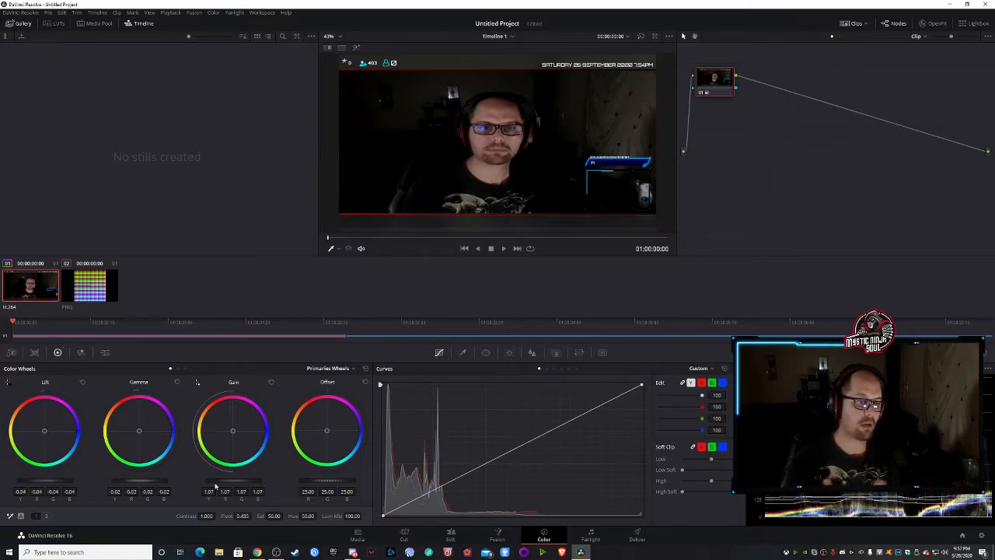
left_click_drag(328, 480, 345, 481)
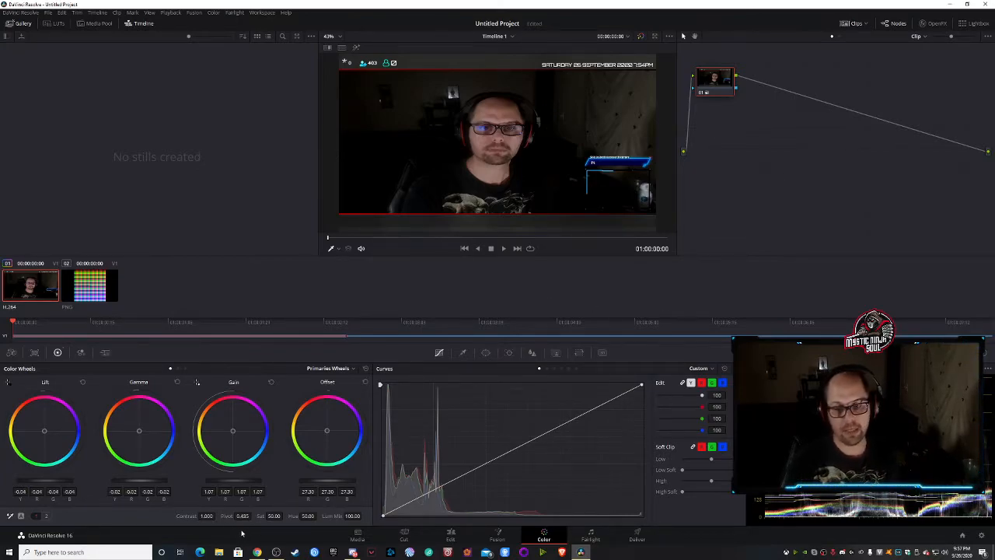
- Raise the webcam clip's contrast to 1.014 and saturation to 52.40, and compare the image with the grade bypassed
left_click_drag(206, 516, 206, 516)
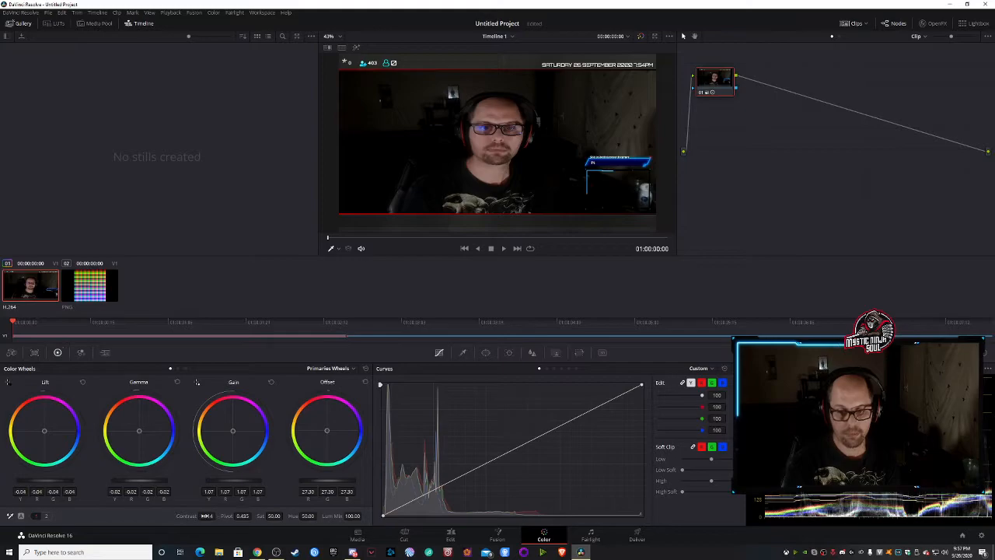
left_click_drag(274, 517, 285, 516)
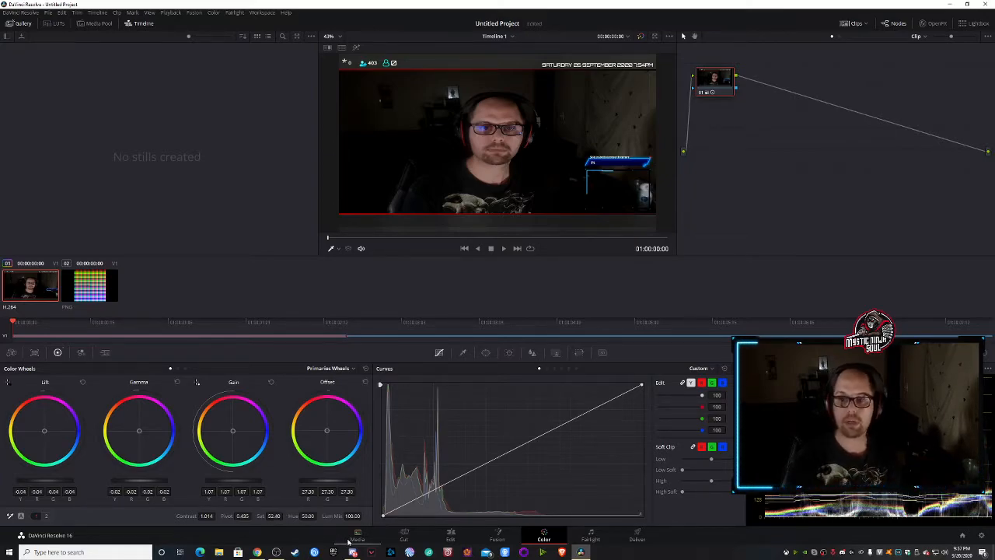
left_click(641, 37)
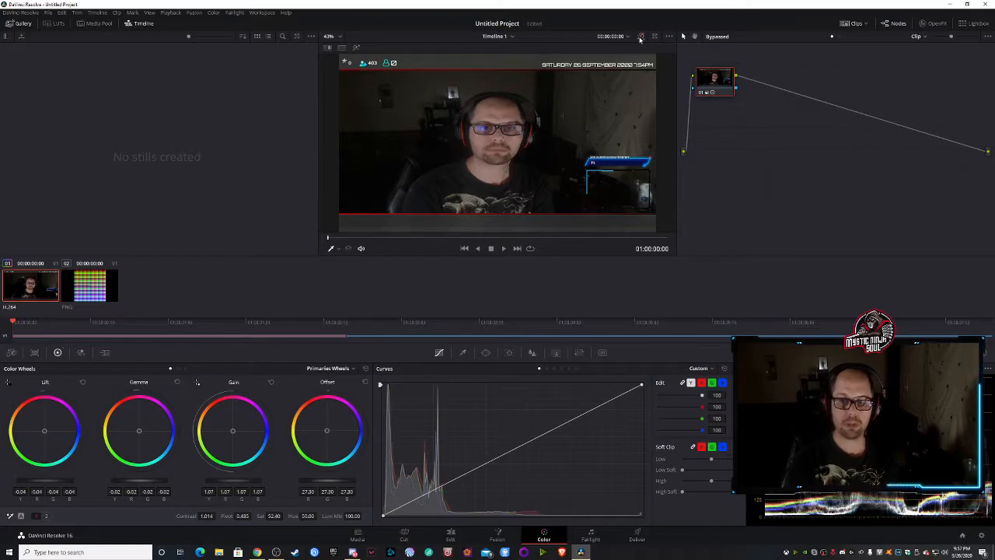
left_click(641, 37)
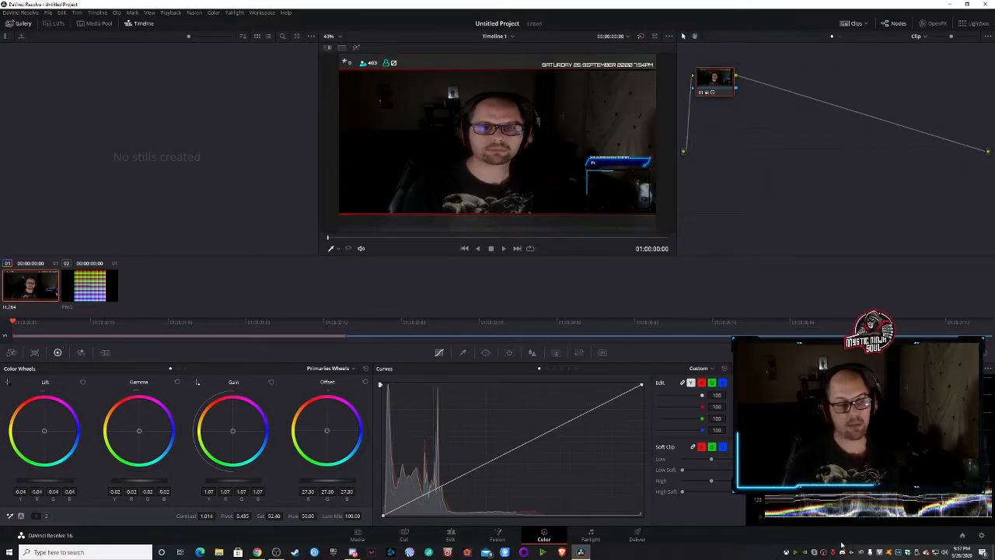
- Set the project's timeline resolution to 512 x 512 and save the project settings
left_click(982, 538)
type("512")
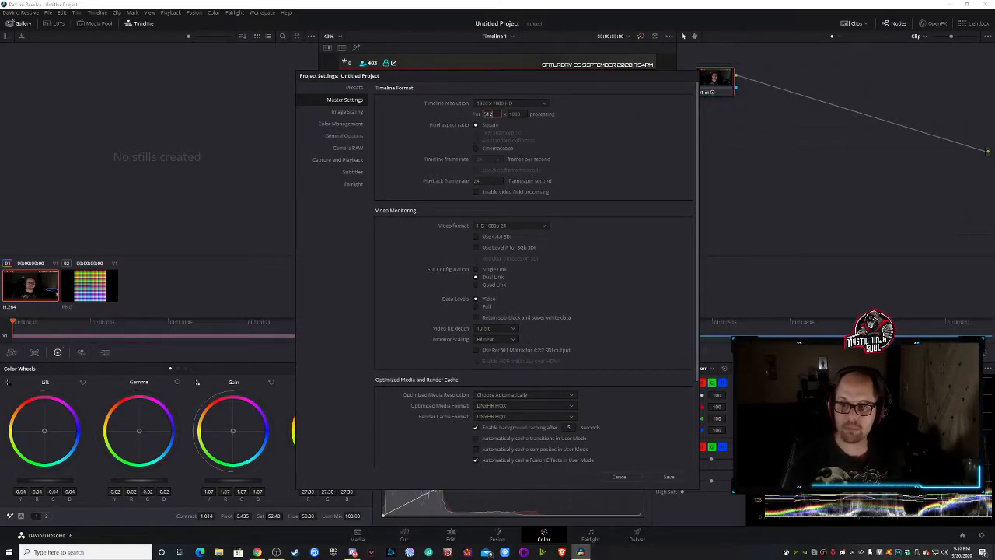
left_click(510, 115)
type("512")
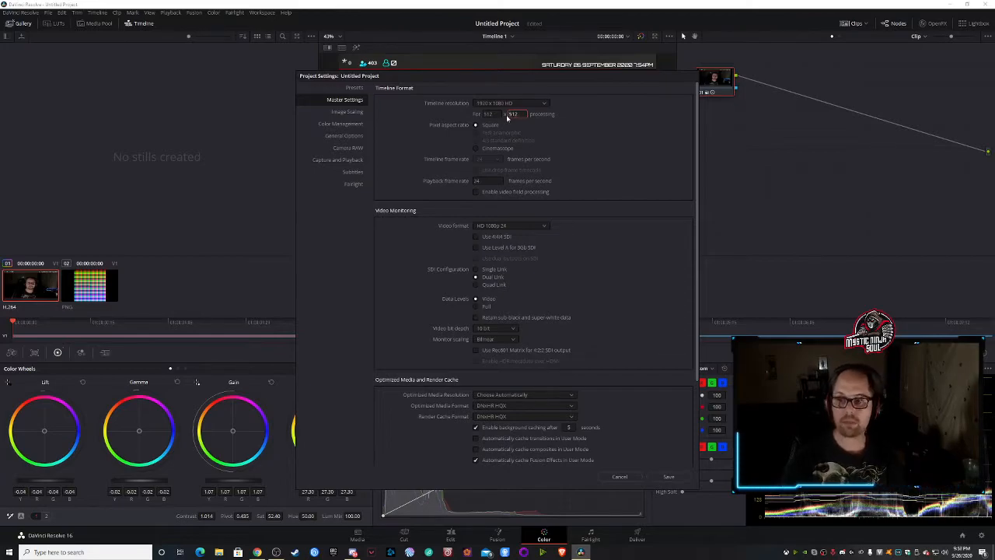
left_click(667, 476)
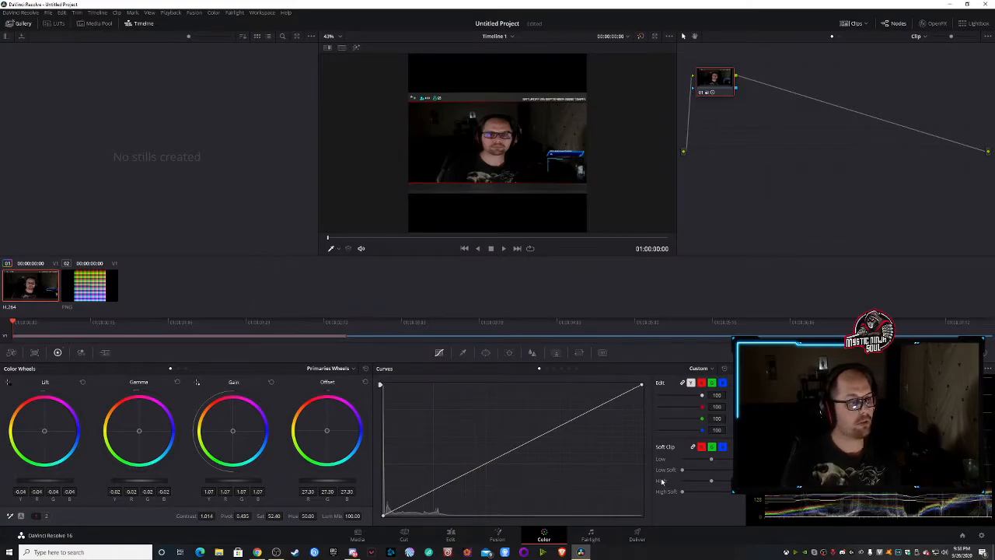
- Copy the webcam clip's grade onto the original.png LUT clip and grab a still of the graded LUT image
left_click(92, 289)
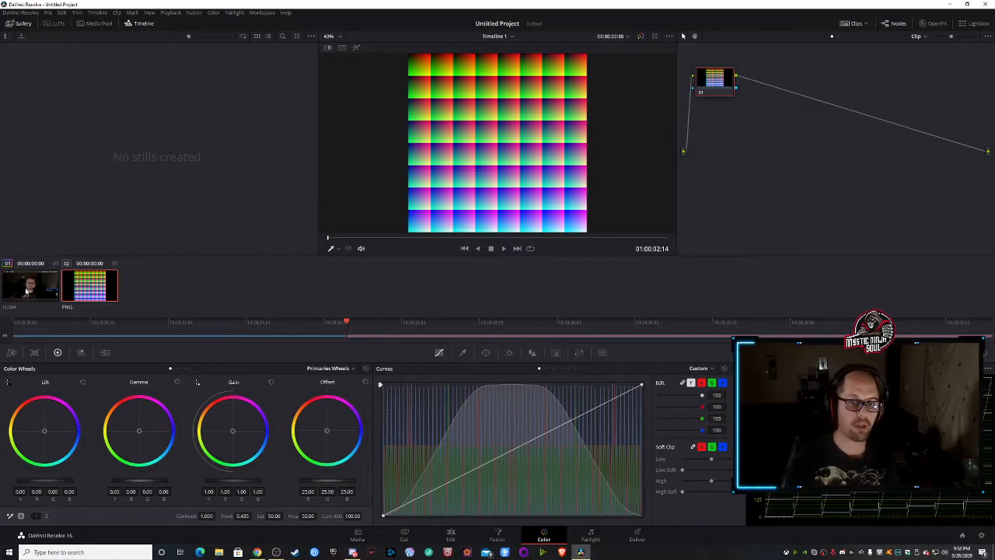
middle_click(40, 281)
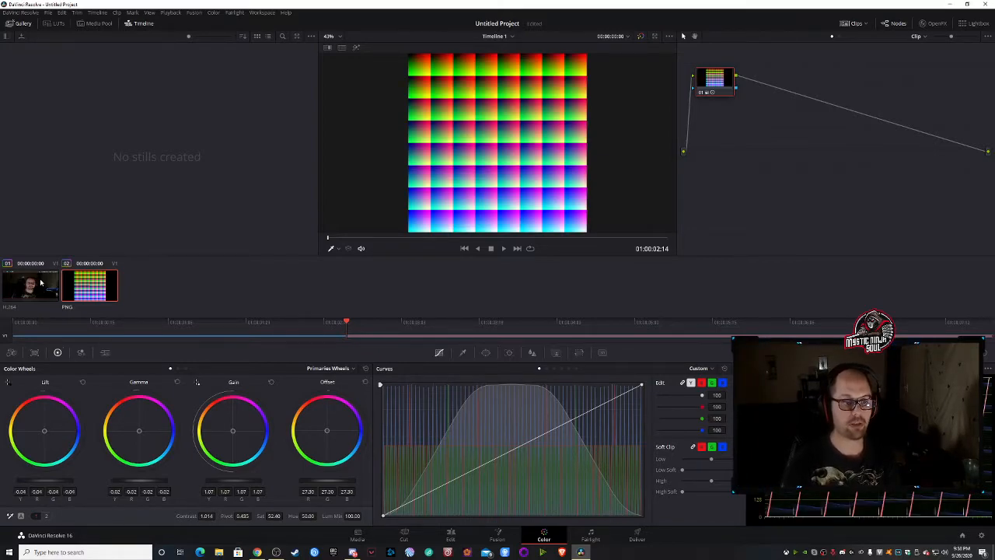
right_click(492, 84)
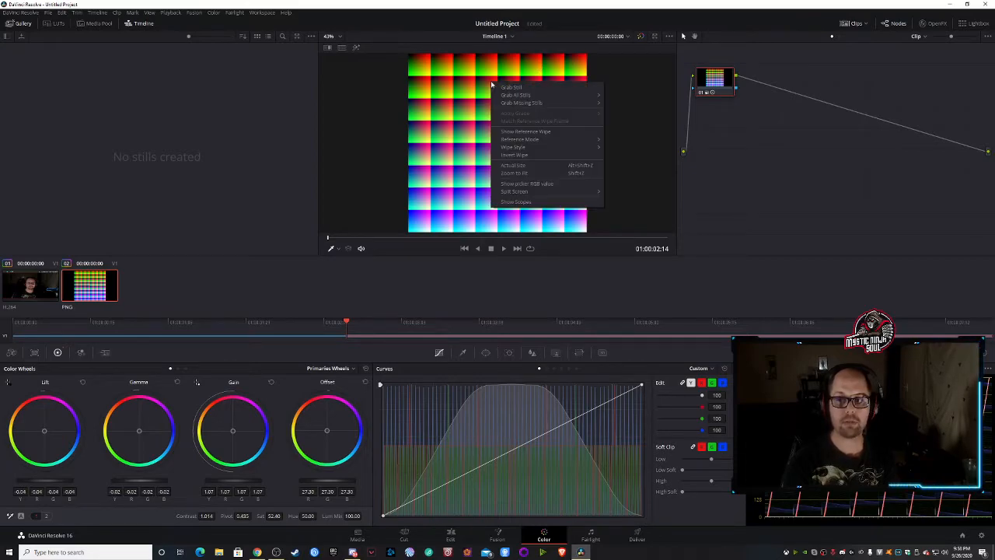
left_click(511, 86)
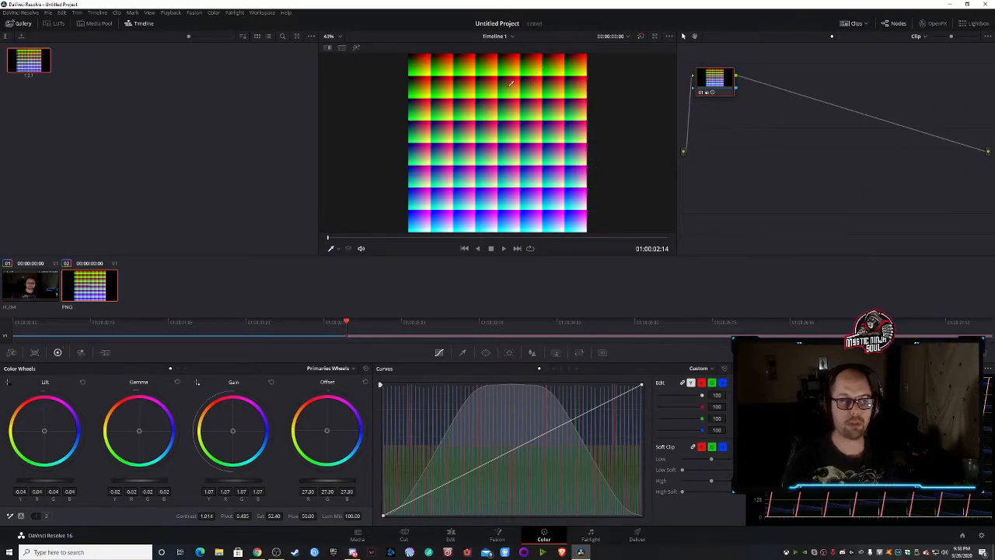
- Export the grabbed still to the Pictures folder as a PNG file named testlut_1.2.1.png, replacing the existing file
right_click(23, 62)
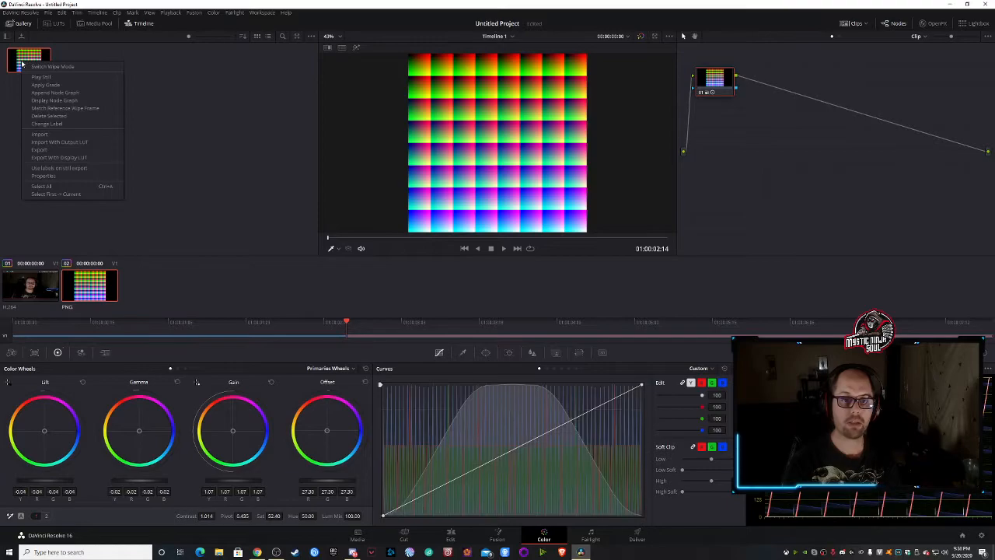
left_click(45, 156)
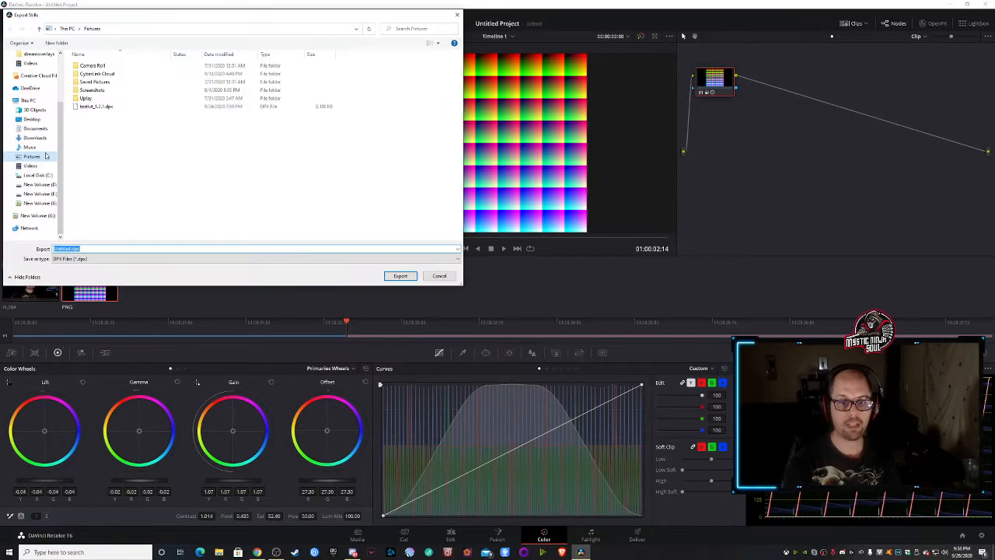
left_click(119, 260)
left_click(87, 285)
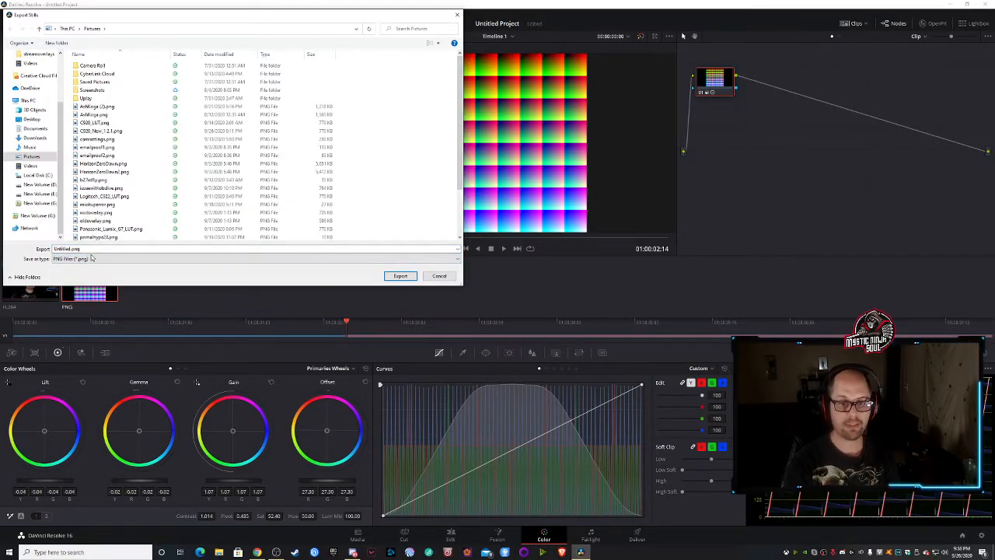
double_click(68, 249)
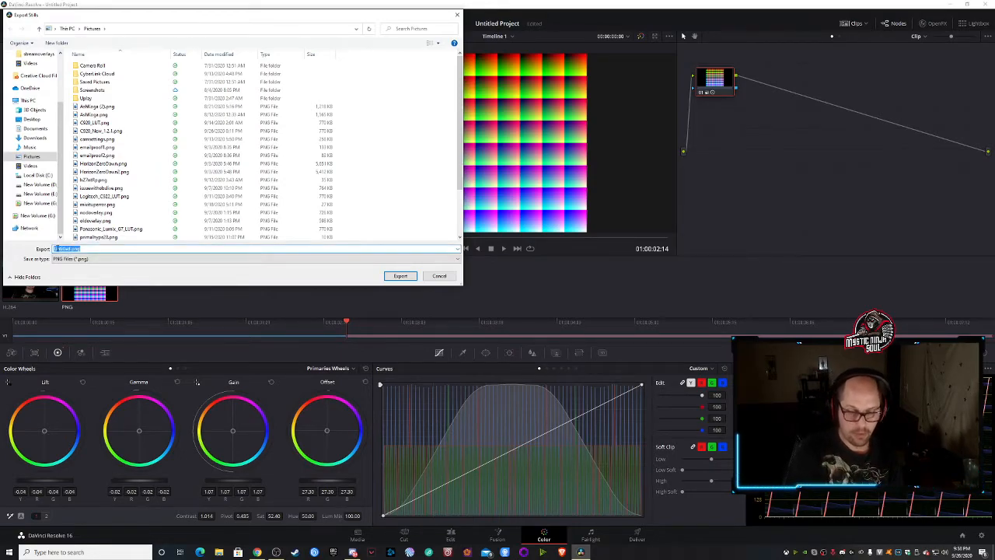
type("test")
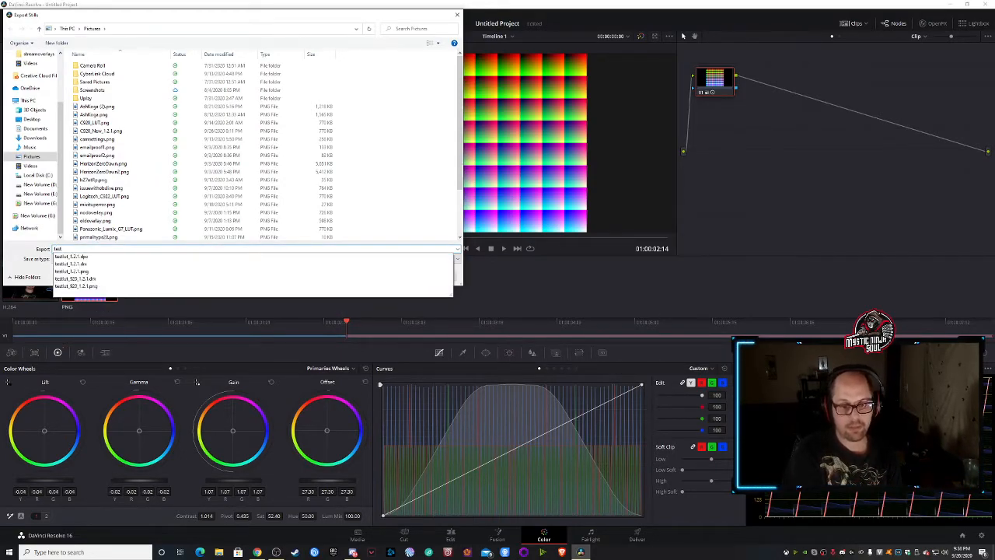
left_click(87, 273)
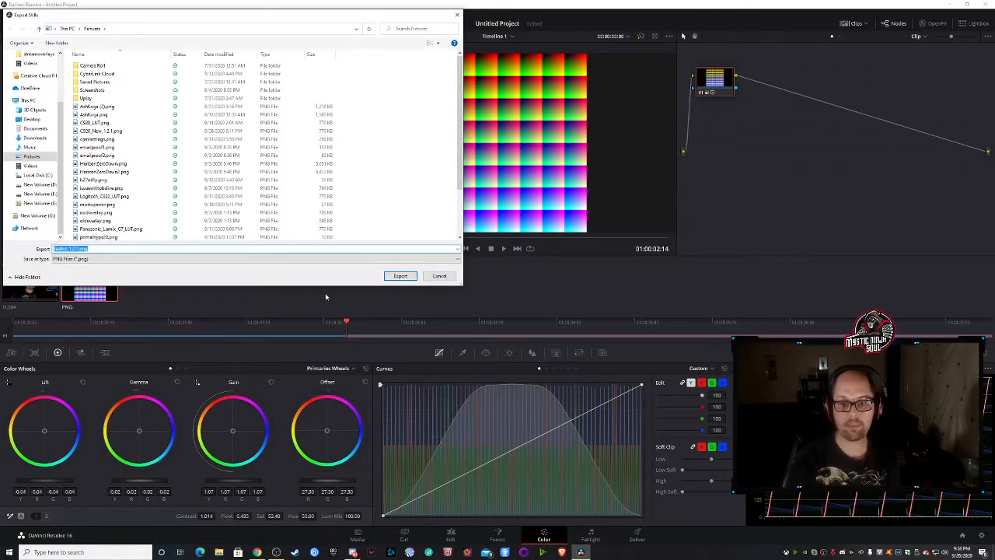
left_click(401, 276)
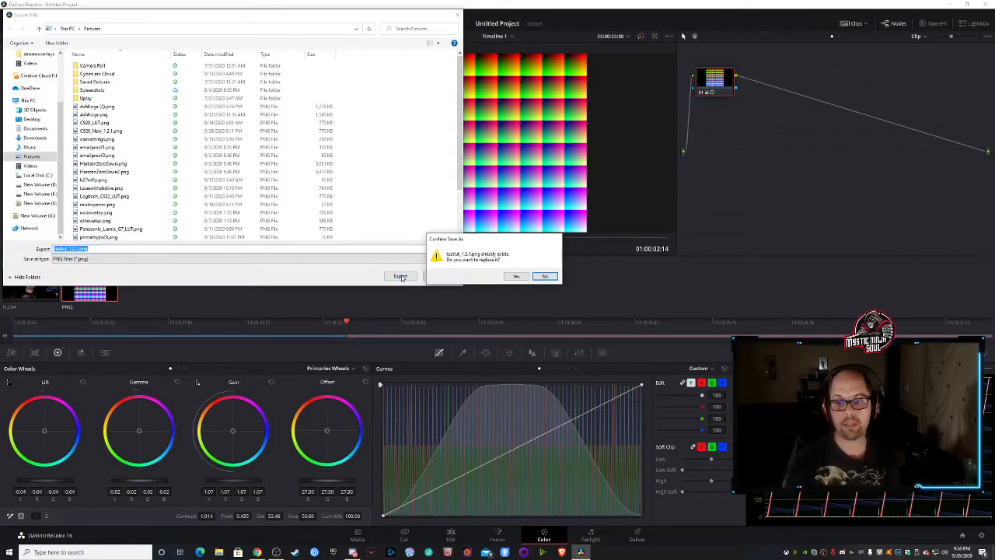
left_click(515, 276)
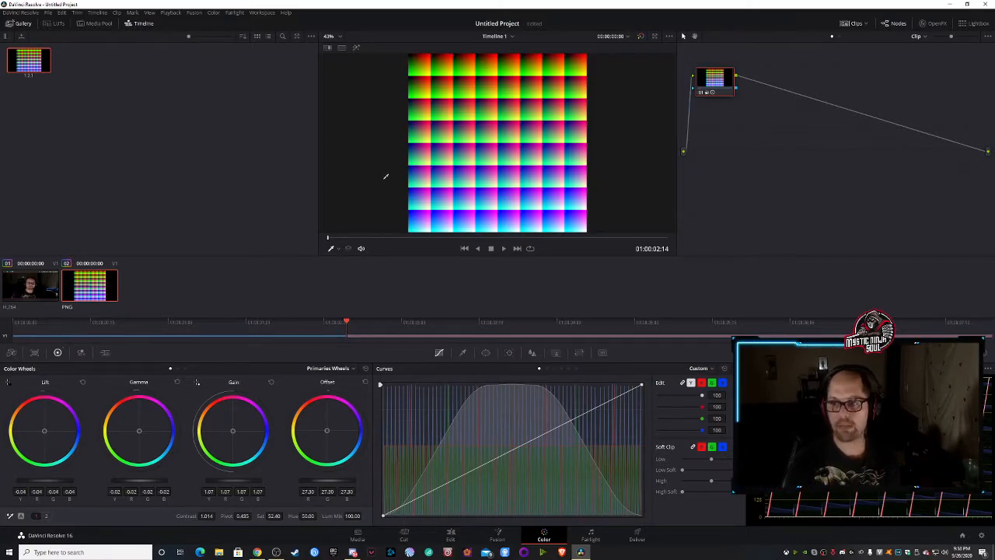
- Close DaVinci Resolve and save the project under the name test lut, adding 2 to make the name unique
left_click(985, 5)
left_click(570, 301)
type("test lut")
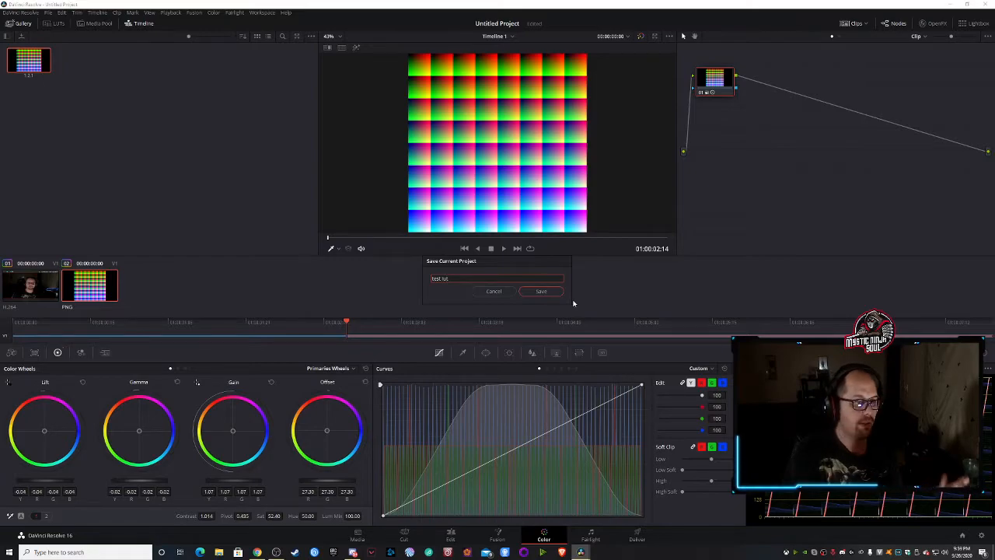
key("Return")
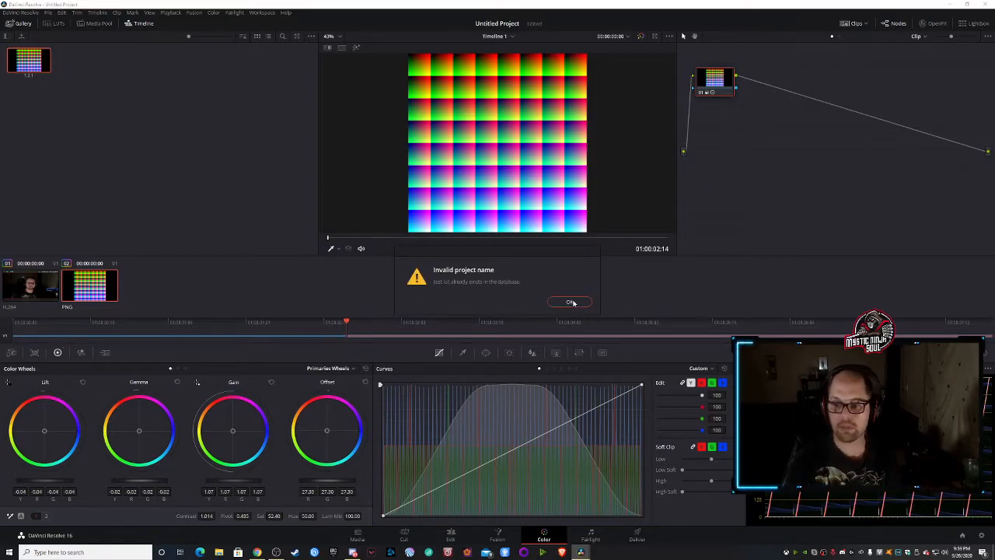
left_click(571, 301)
type("2")
key("Return")
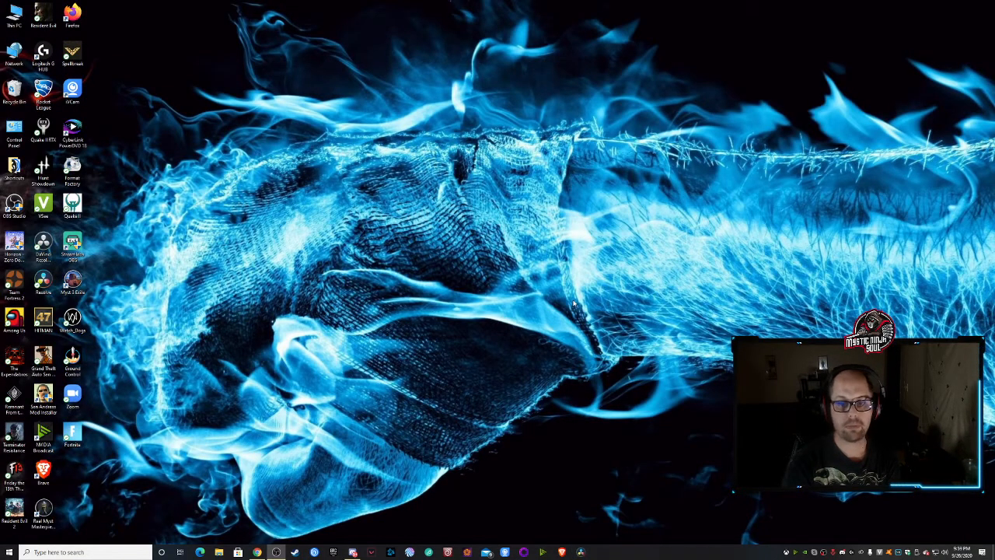
- Switch to OBS, open the Webcam source's Apply LUT filter and look through the effect filters that can be added
left_click_drag(0, 140, 474, 93)
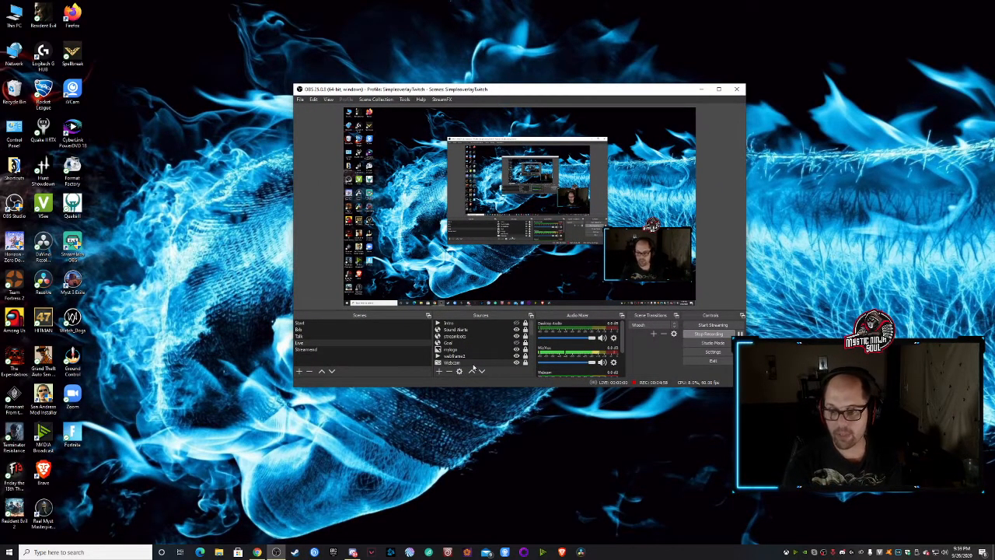
right_click(465, 363)
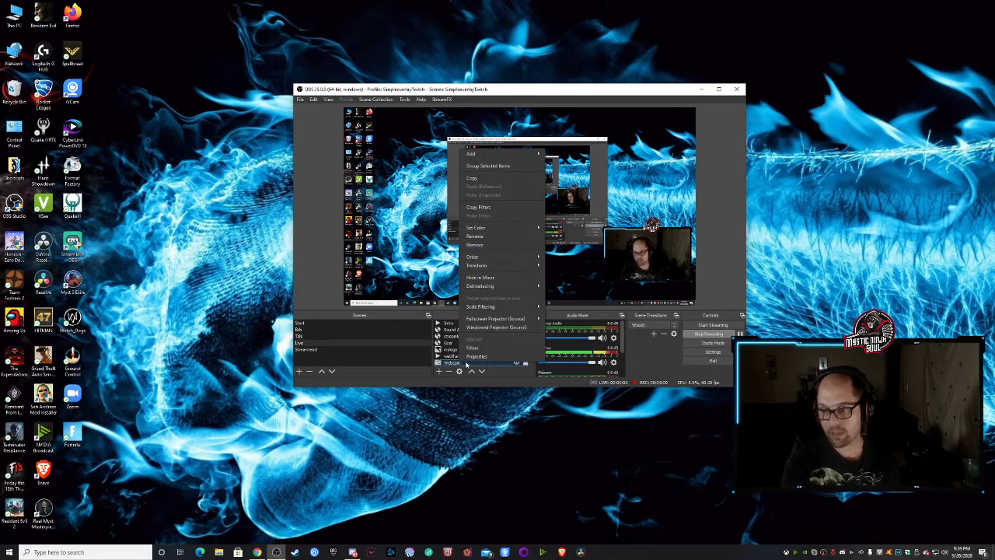
left_click(476, 350)
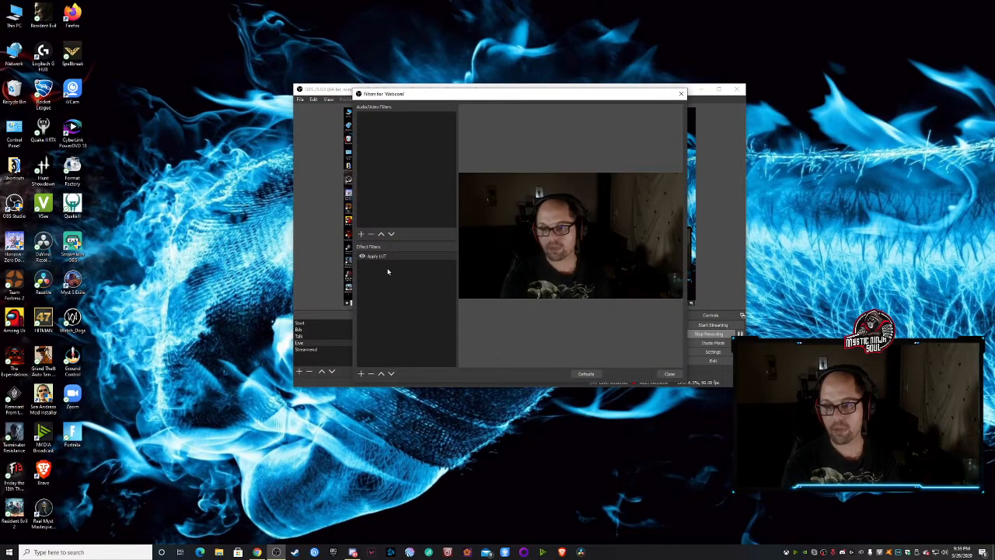
left_click(373, 257)
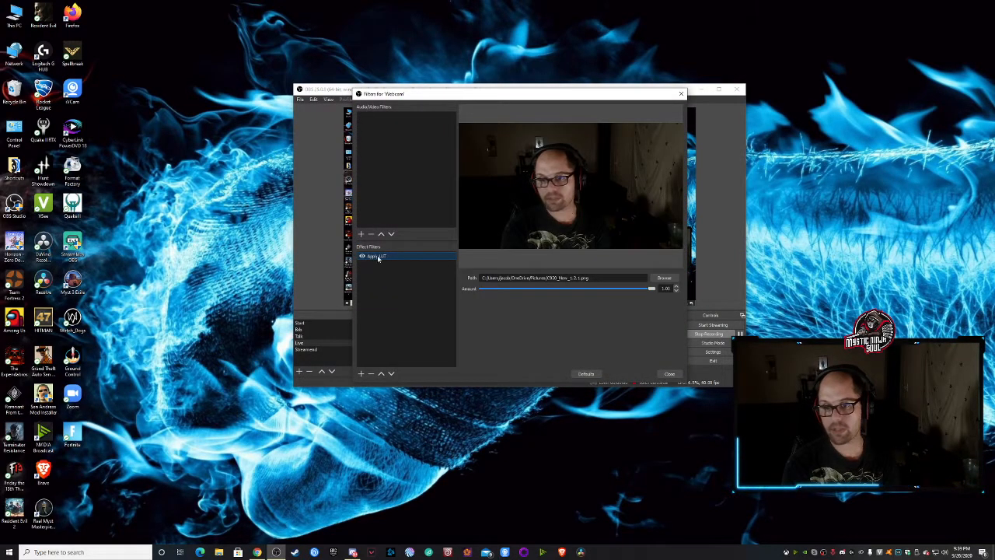
left_click(361, 373)
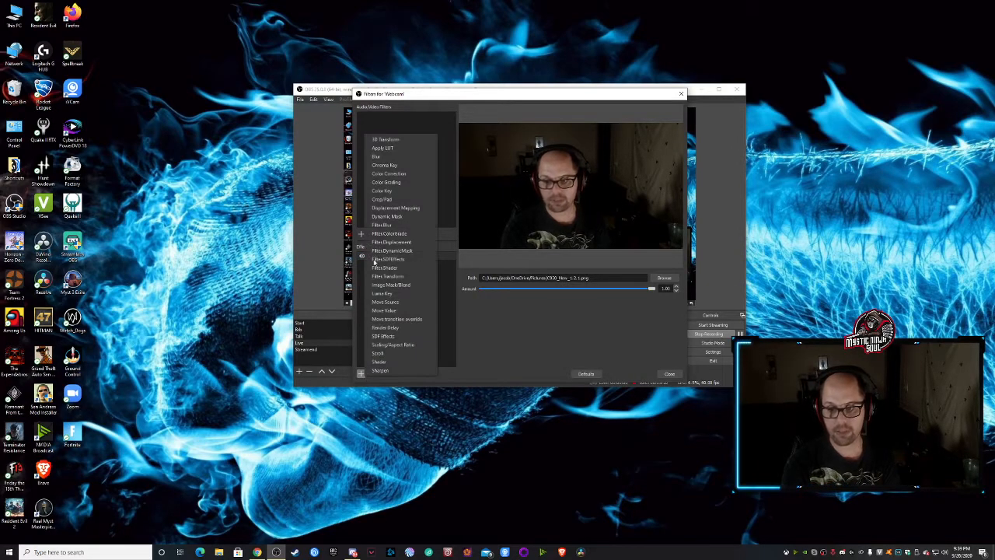
left_click(517, 339)
- Browse for the filter's LUT file in Program Files\obs-studio\data\obs-plugins\obs-filters\LUTs, then cancel and close the Webcam filters
left_click(671, 278)
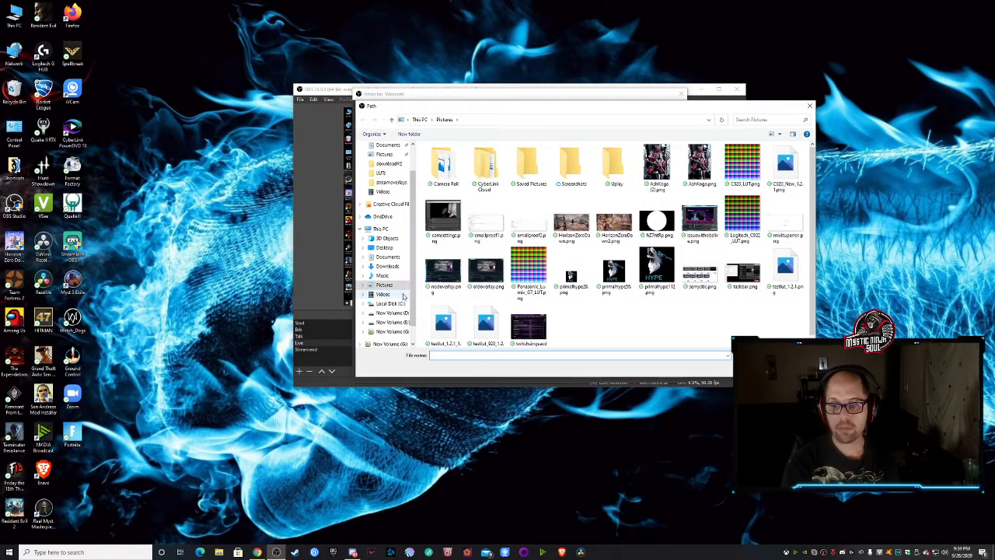
left_click(391, 303)
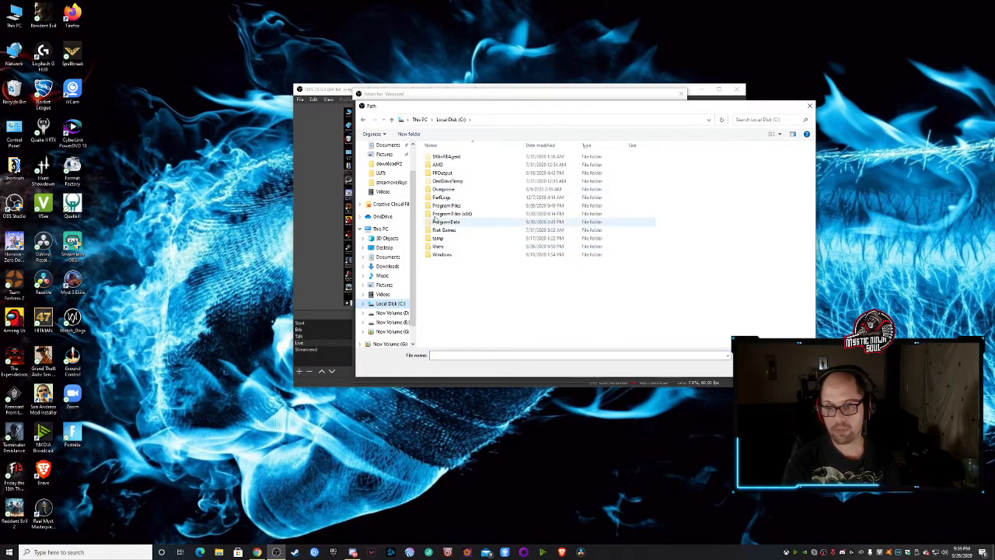
double_click(429, 206)
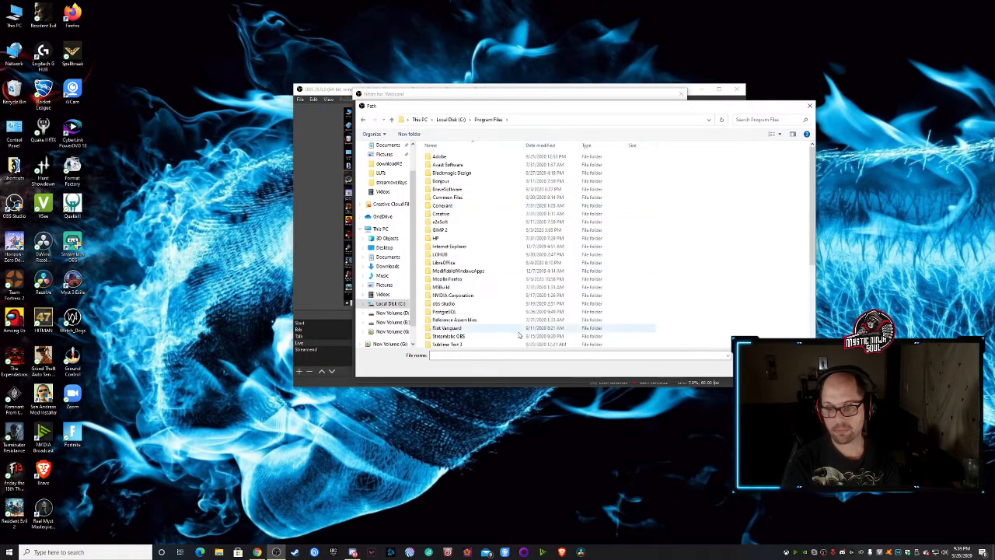
scroll(435, 265, "down", 2)
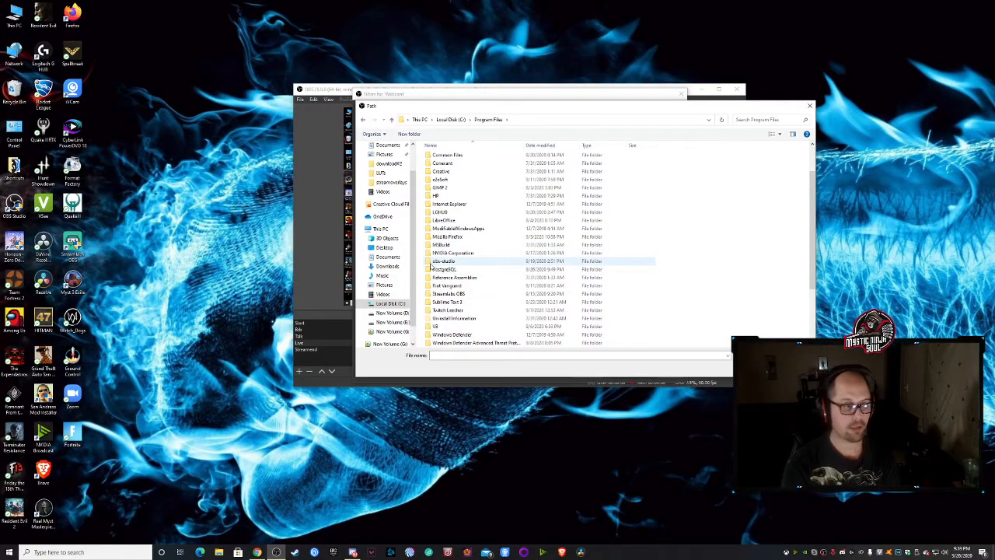
double_click(433, 261)
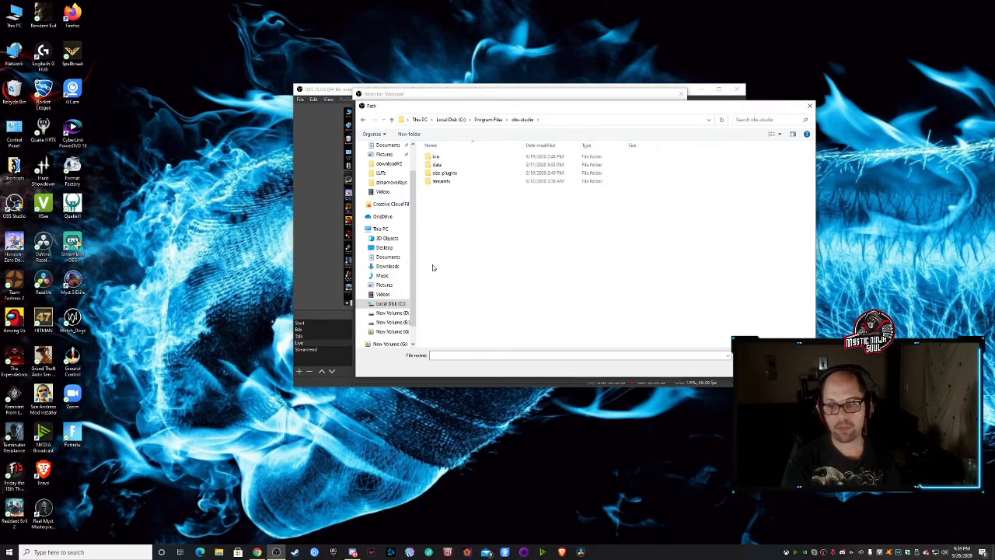
double_click(443, 172)
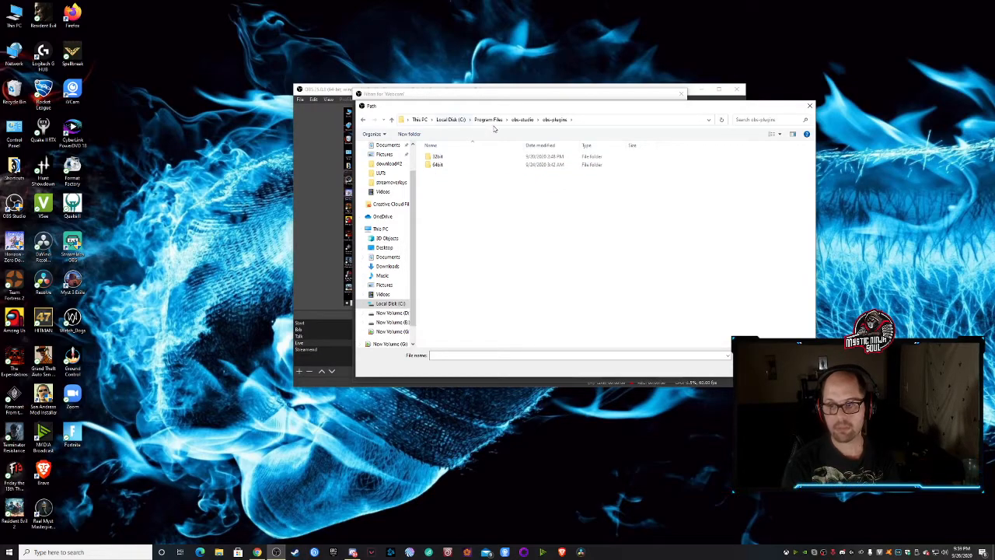
left_click(522, 119)
left_click(433, 165)
double_click(433, 165)
double_click(440, 165)
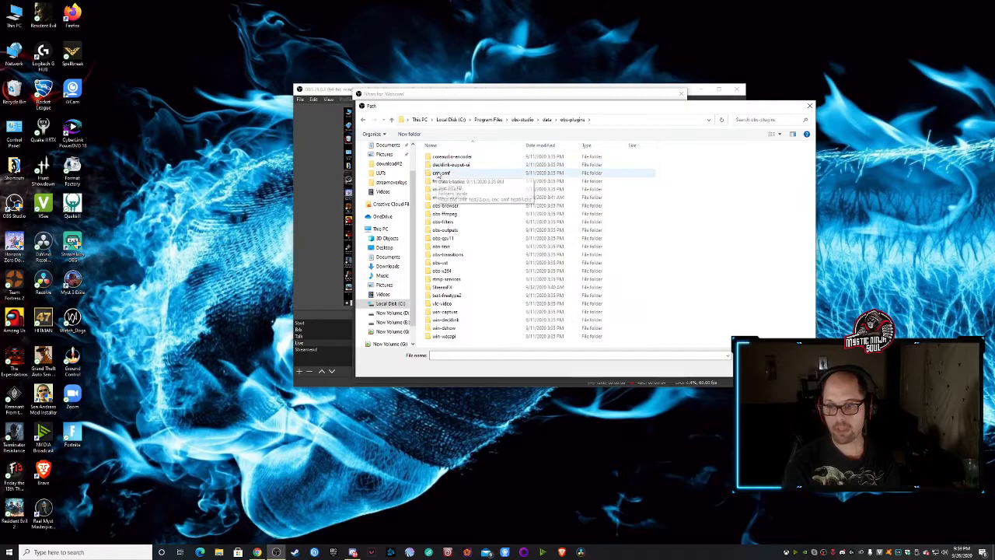
double_click(436, 222)
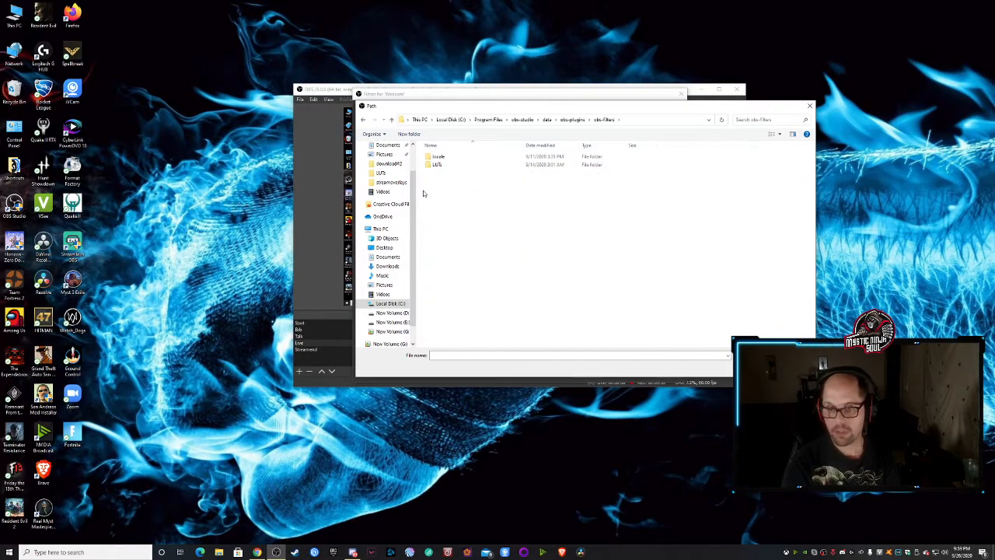
double_click(437, 165)
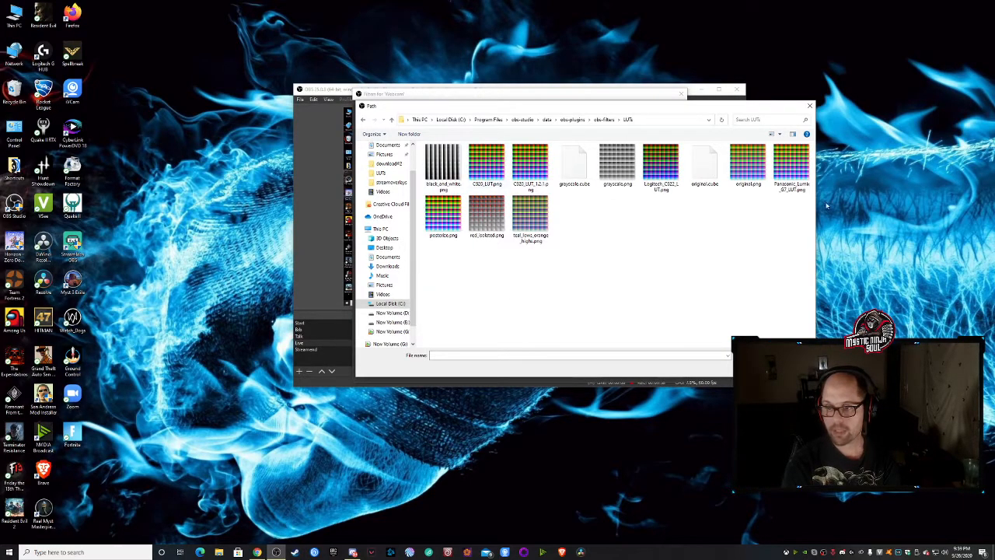
left_click(788, 368)
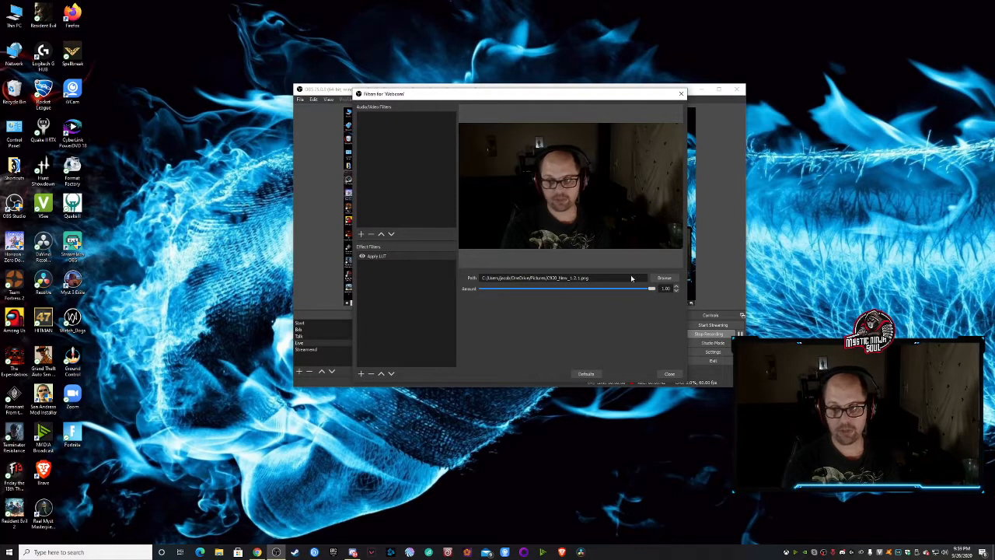
left_click(673, 375)
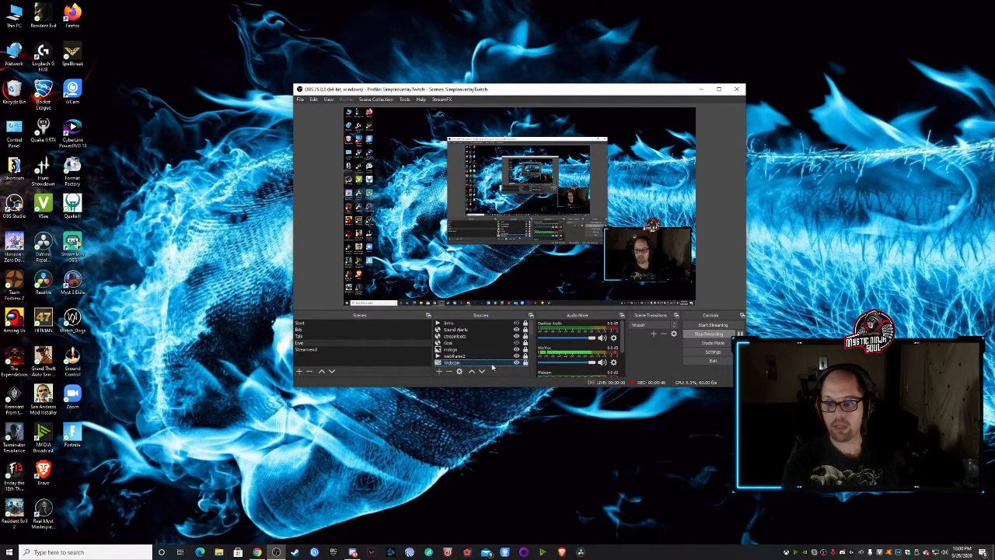
- Open the Webcam source's video configuration and review its Video Proc Amp and Camera Control settings
right_click(459, 363)
left_click(480, 360)
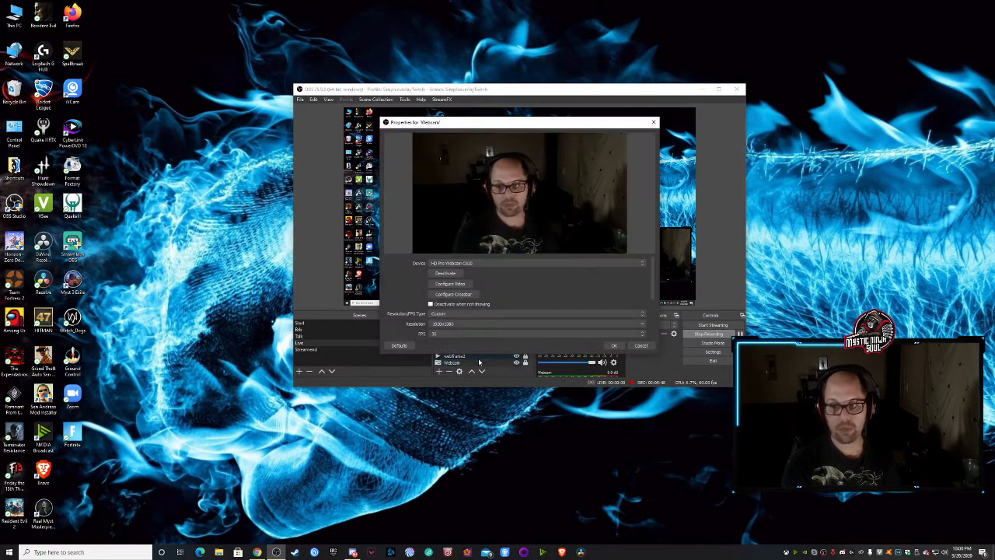
left_click(446, 284)
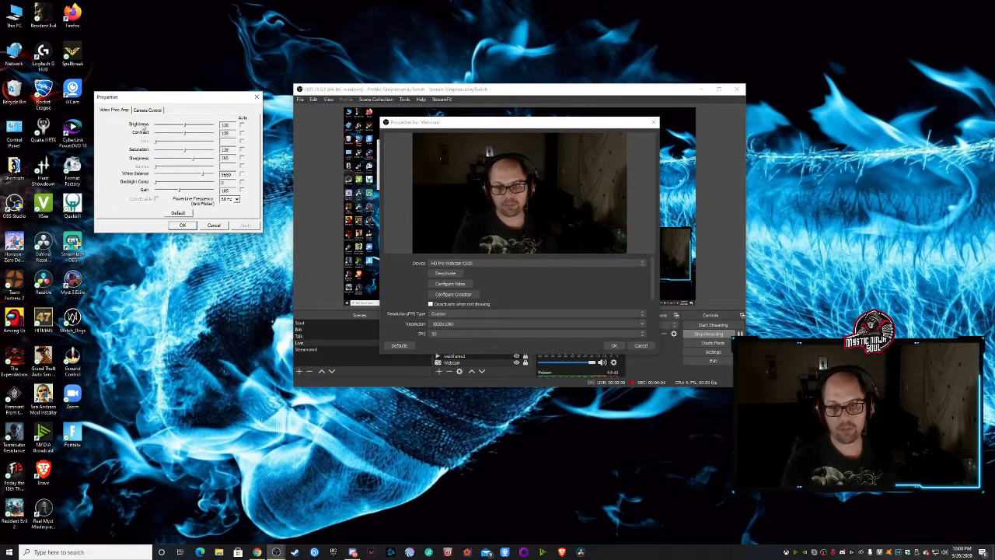
left_click(146, 111)
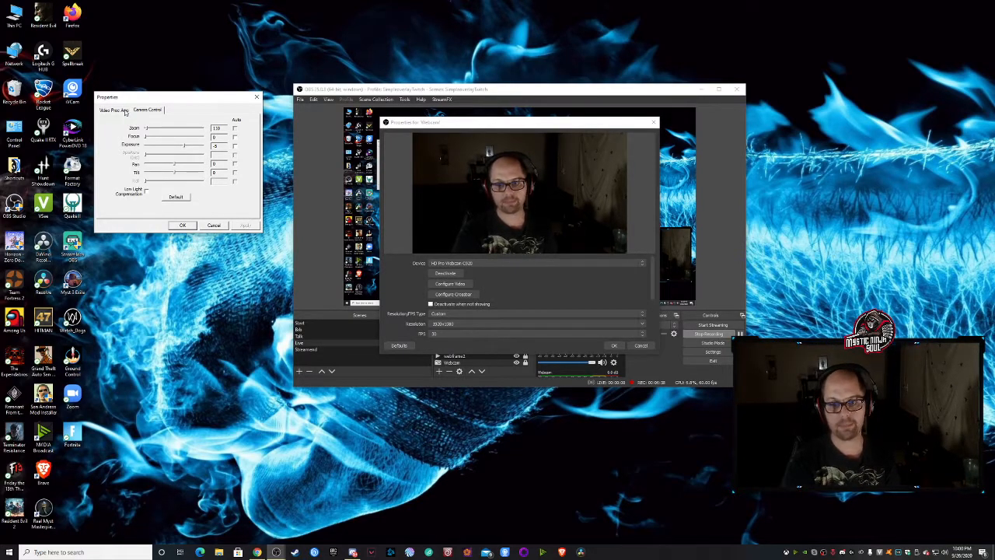
left_click(125, 112)
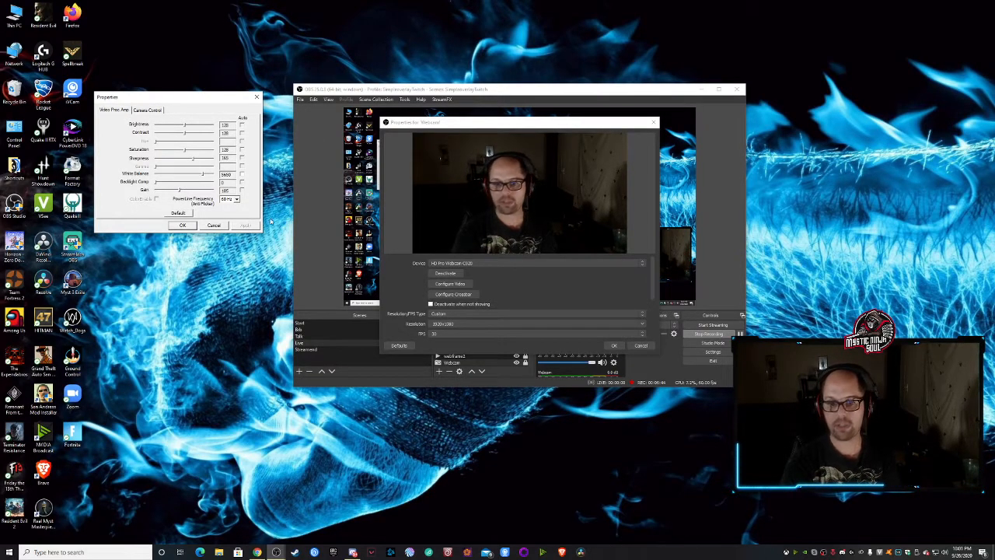
- Accept the camera's video configuration and close the Webcam source's properties
left_click(188, 226)
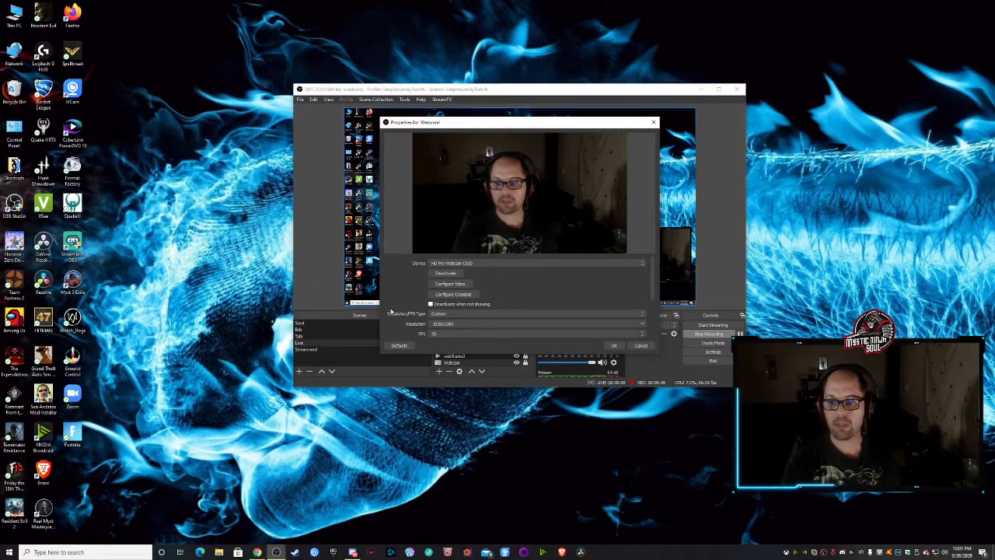
left_click(615, 346)
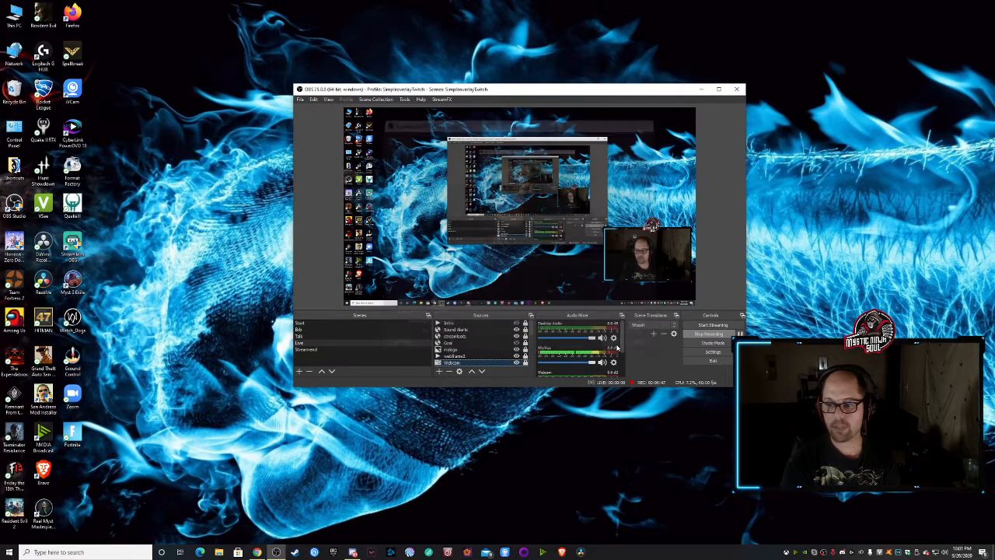
- Open the Webcam source's filters, turn Apply LUT off and back on to compare the picture, and close the filters
right_click(460, 363)
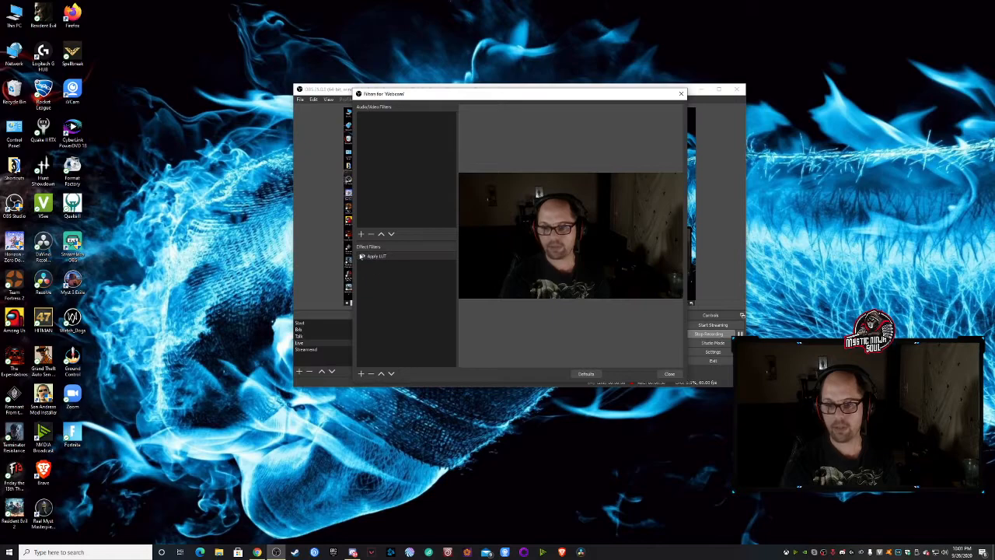
left_click(363, 257)
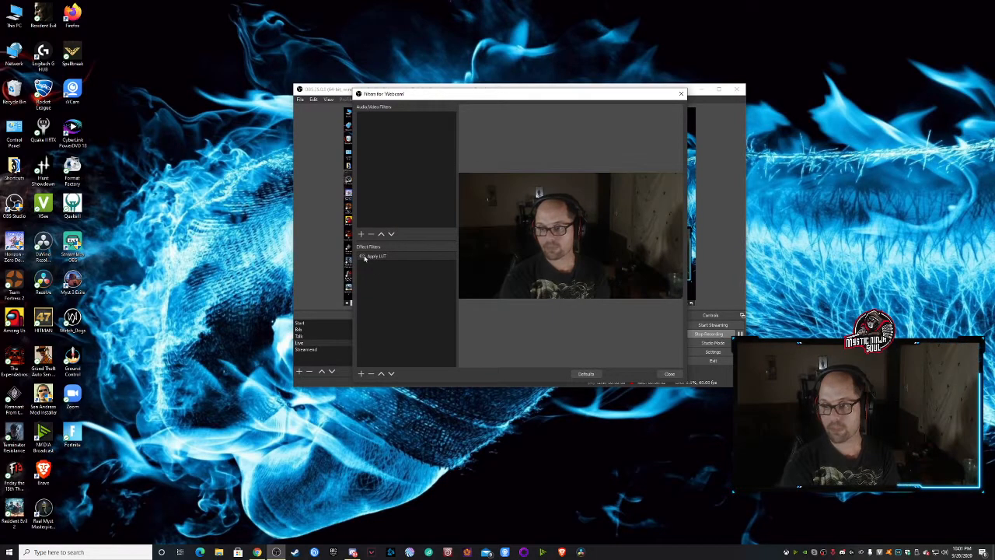
left_click(362, 257)
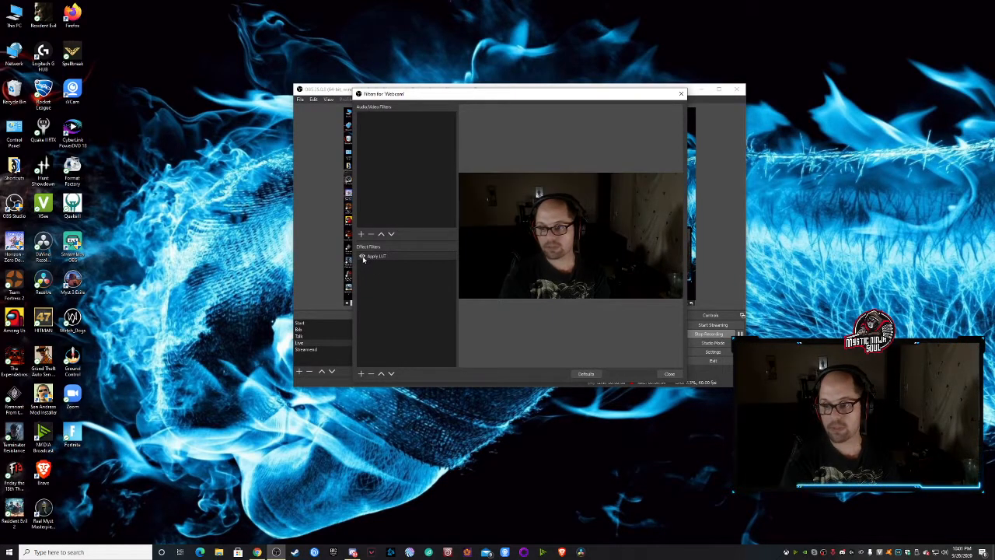
left_click(670, 374)
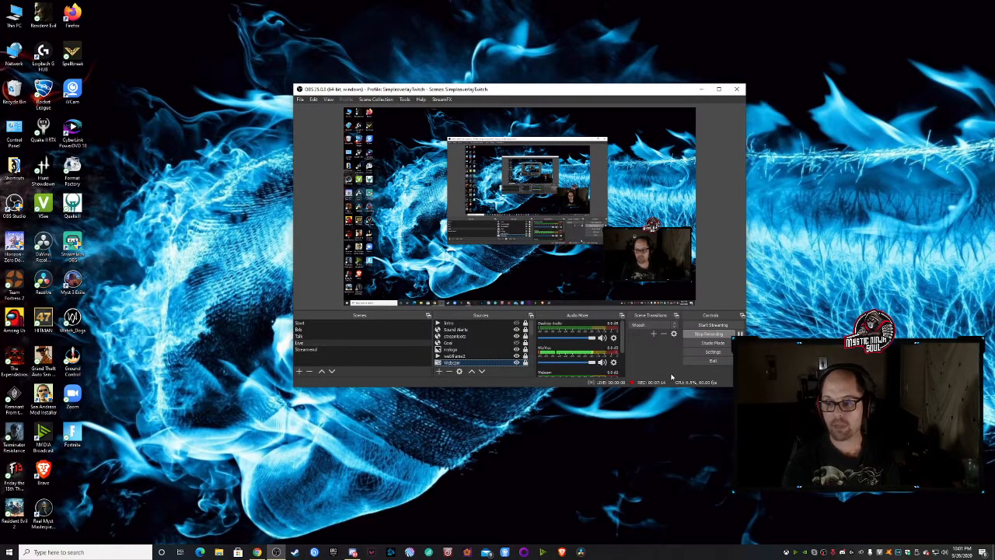